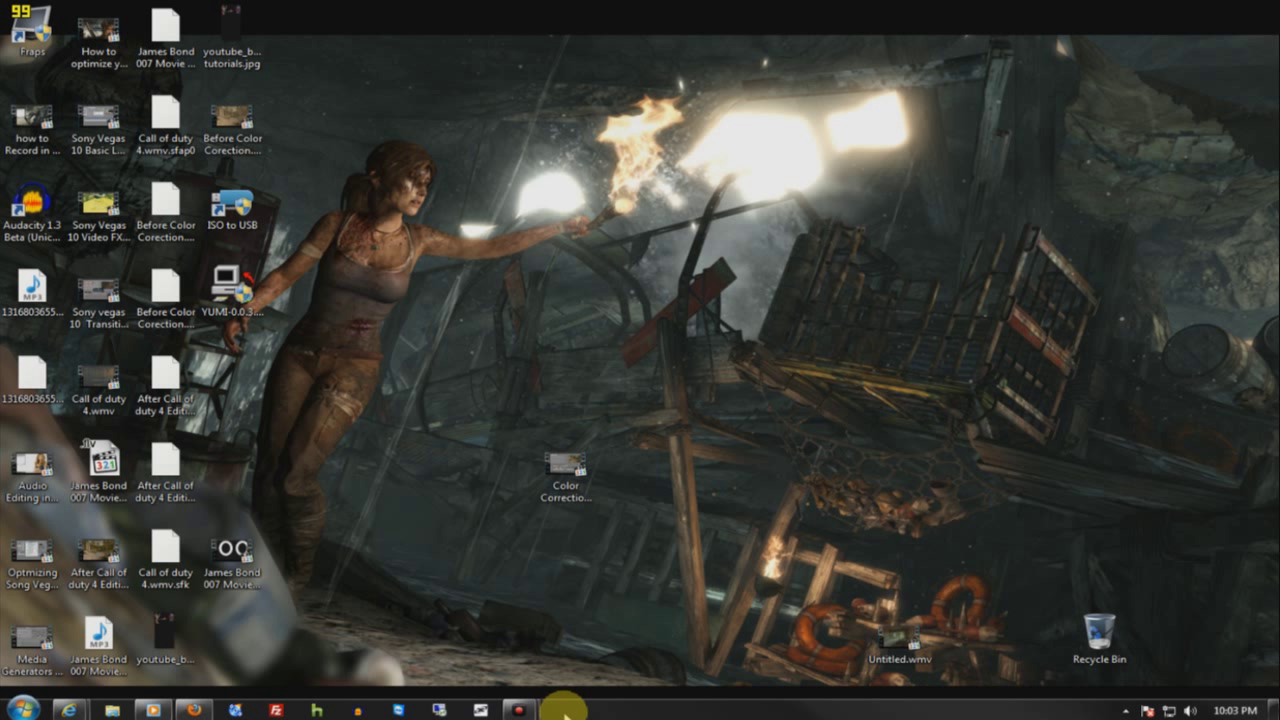
drag(200, 88, 386, 160)
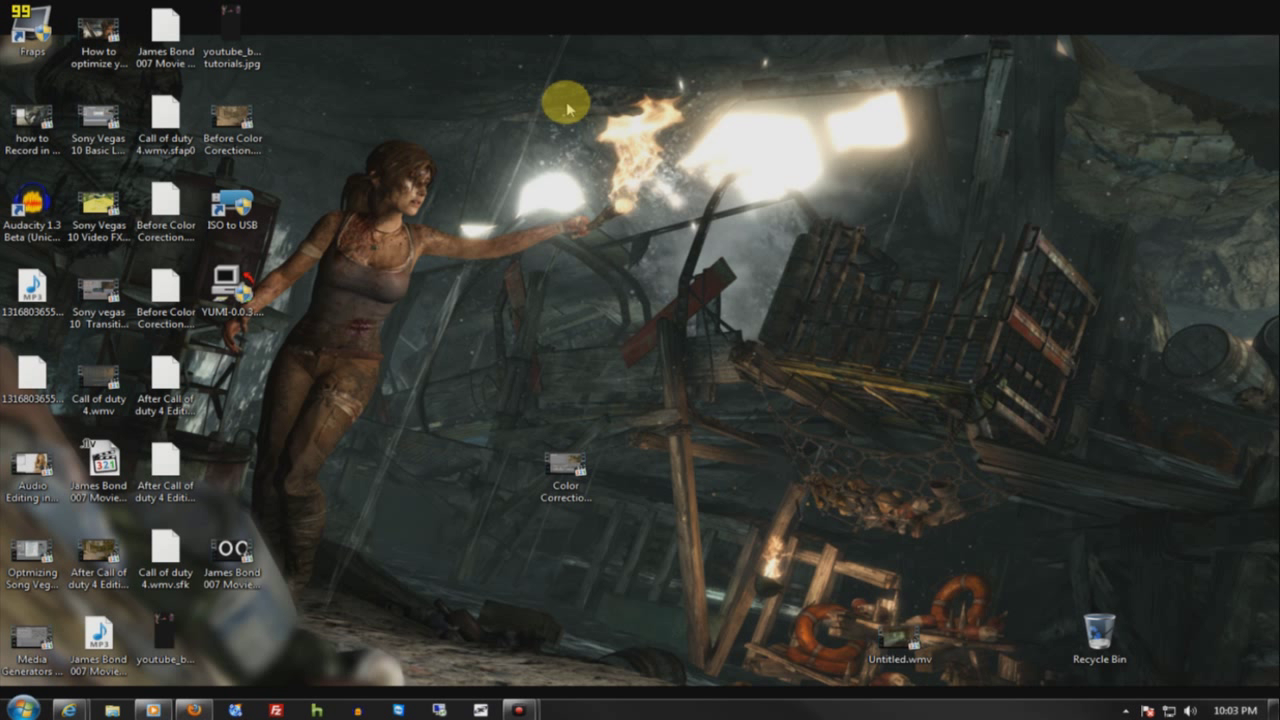
- Search the installed programs for "cd", launch CDBurnerXP and move its window clear of the desktop icons
click(22, 708)
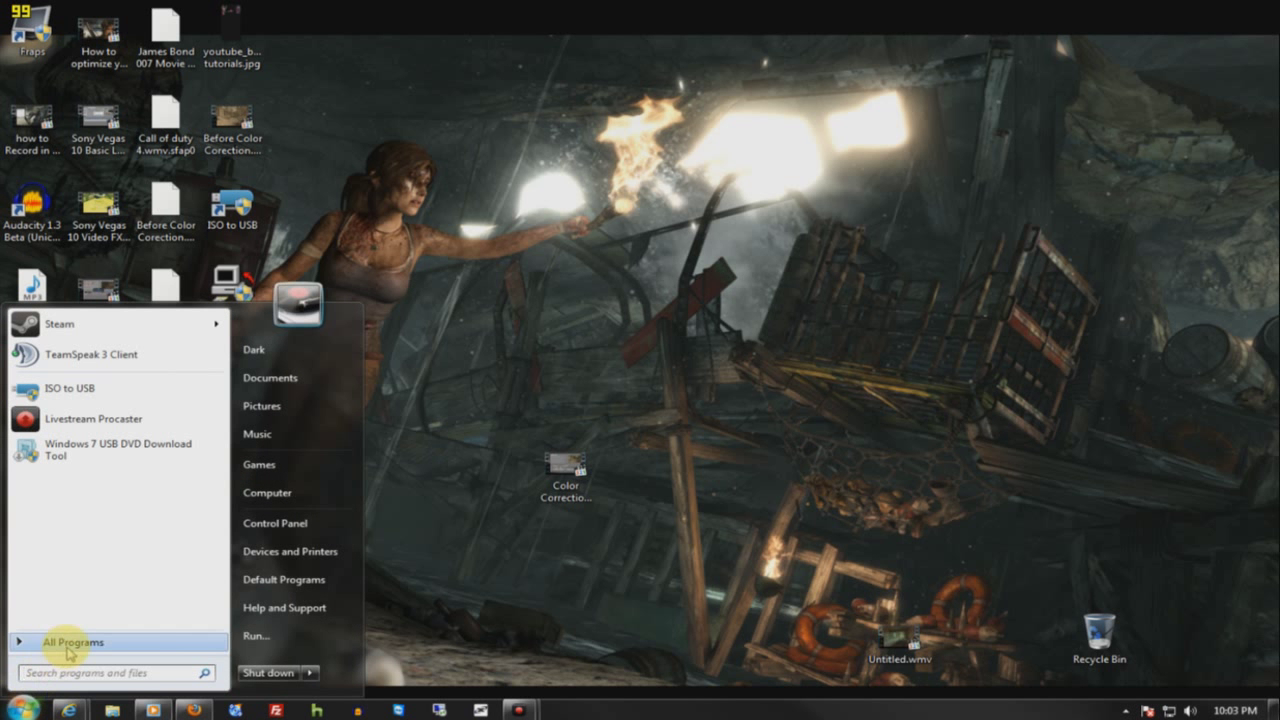
text(cd)
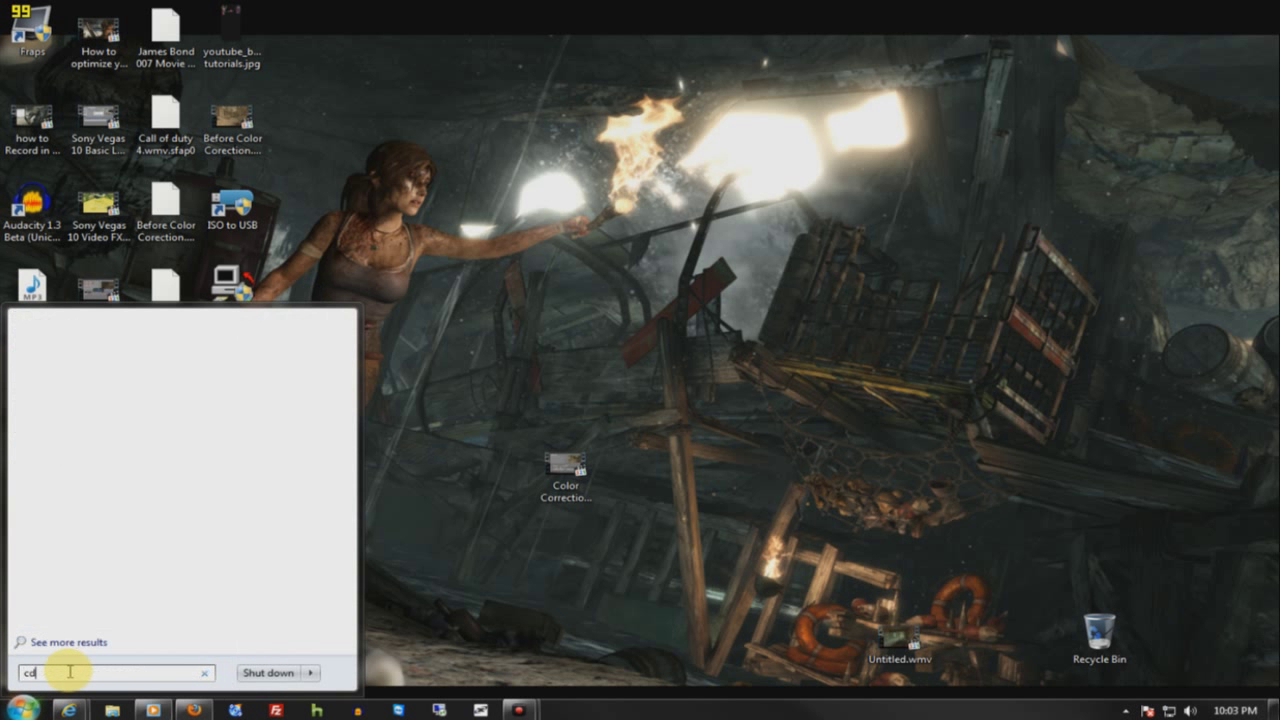
text( burner)
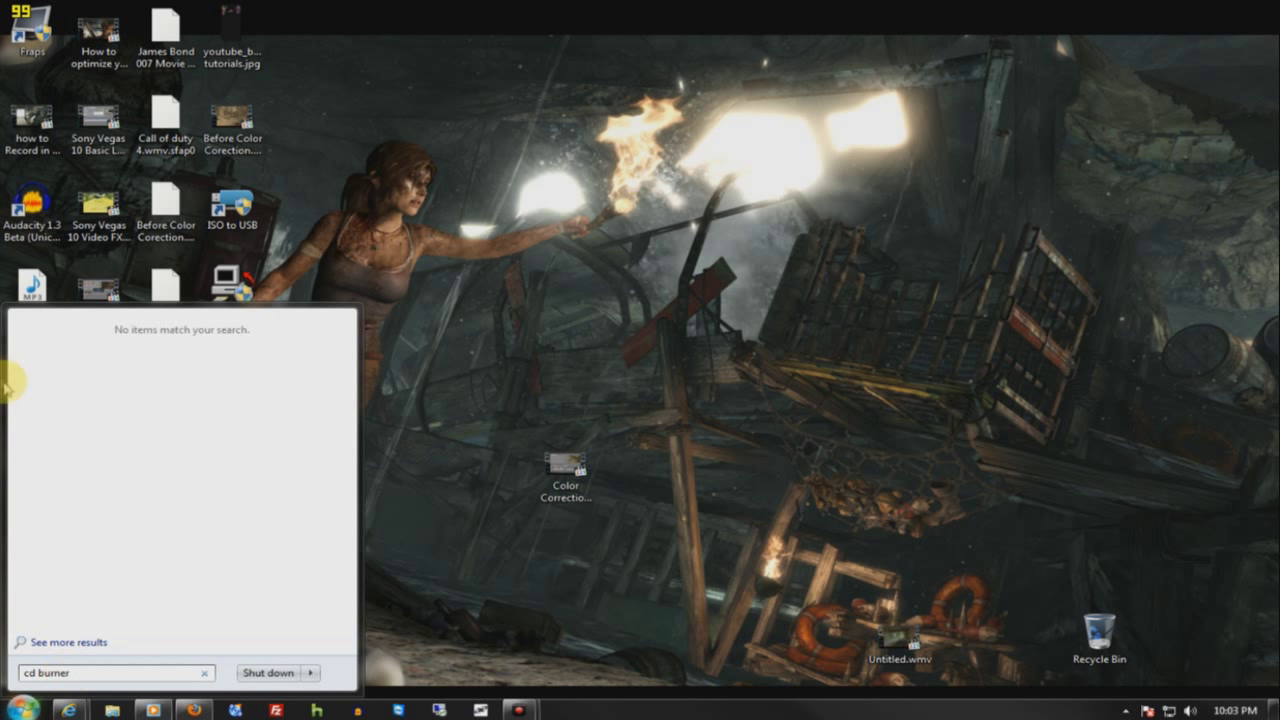
key(BackSpace)
key(BackSpace)
key(BackSpace)
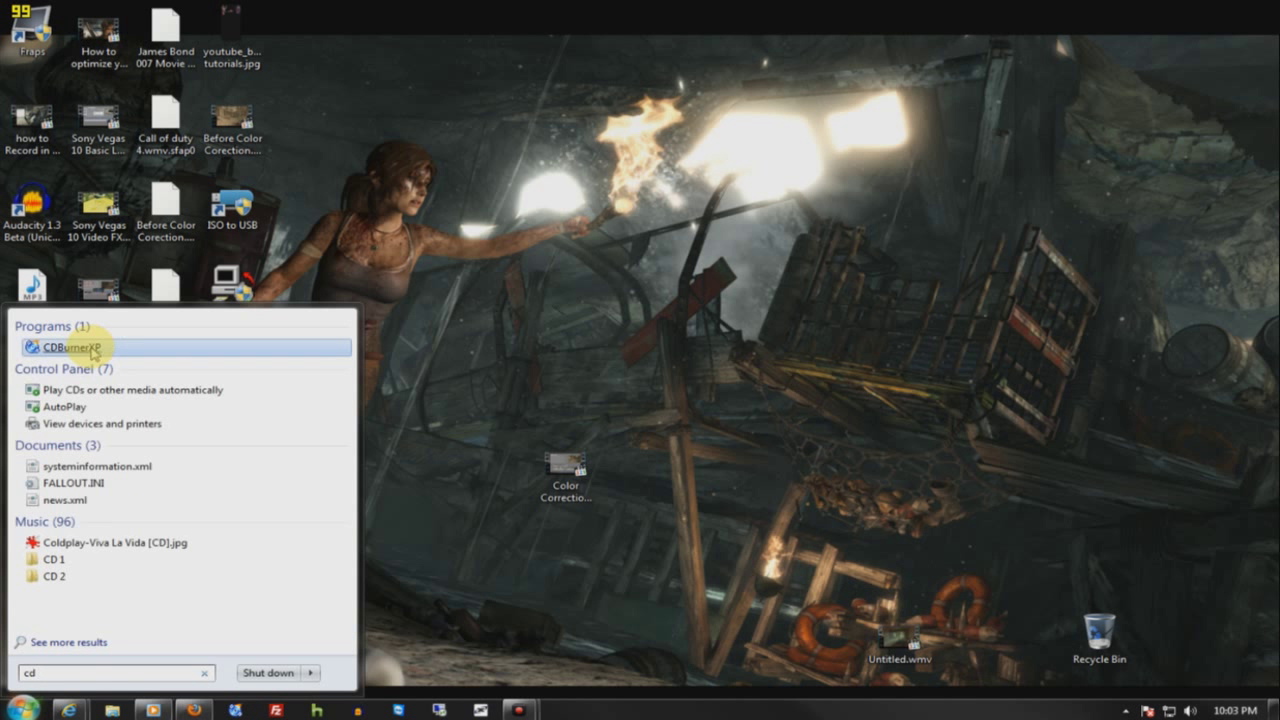
click(92, 346)
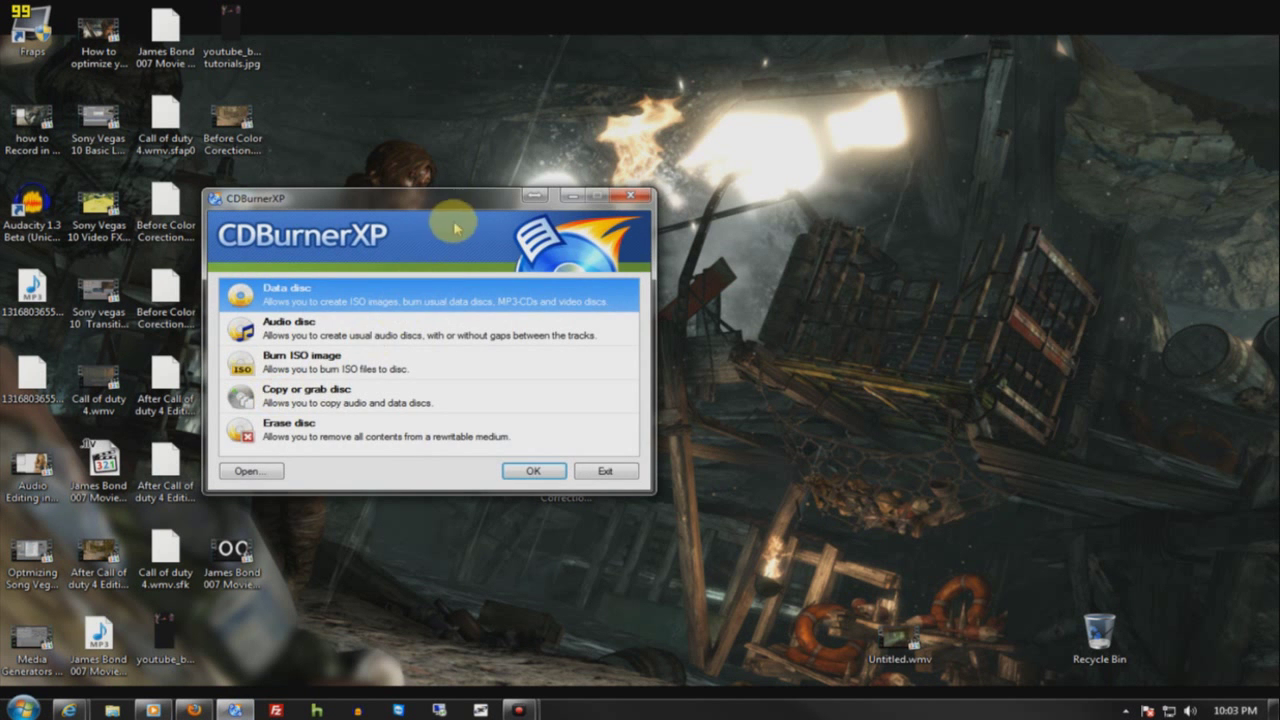
drag(449, 205, 815, 97)
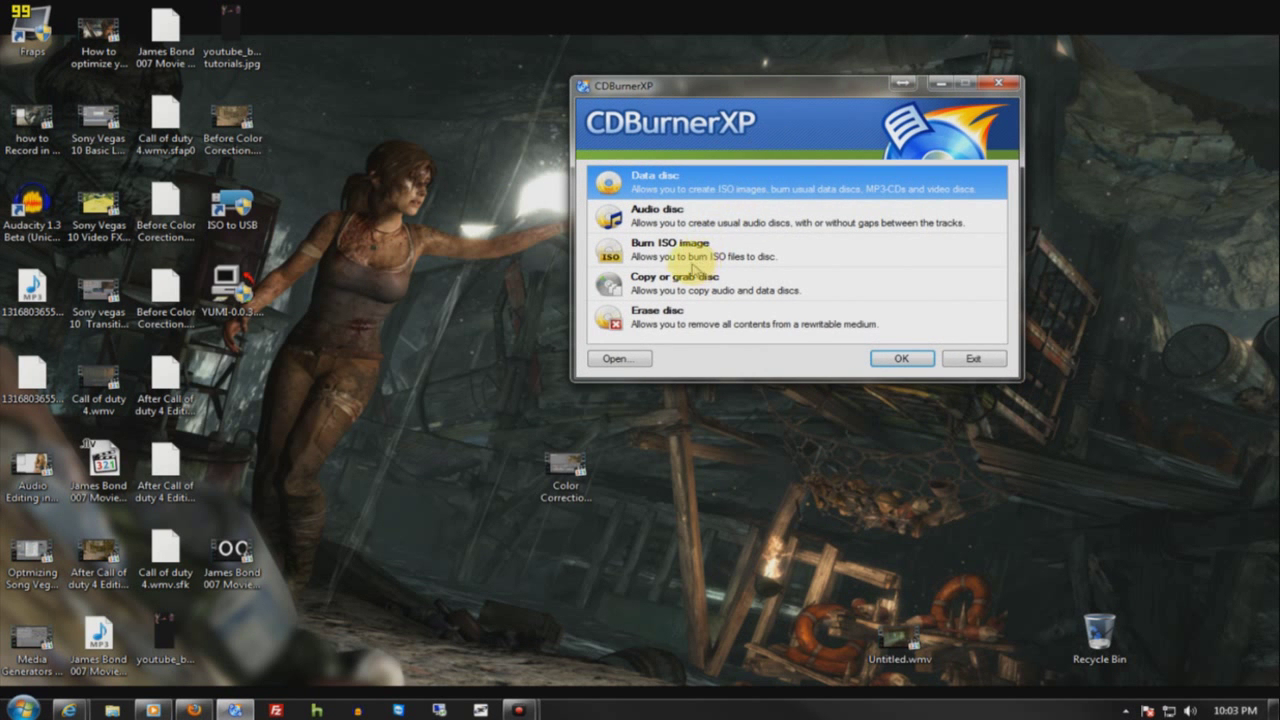
- Start a Copy or grab disc task with D: HL-DT-ST DVD-RAM GH15L as the source device
click(678, 282)
click(900, 360)
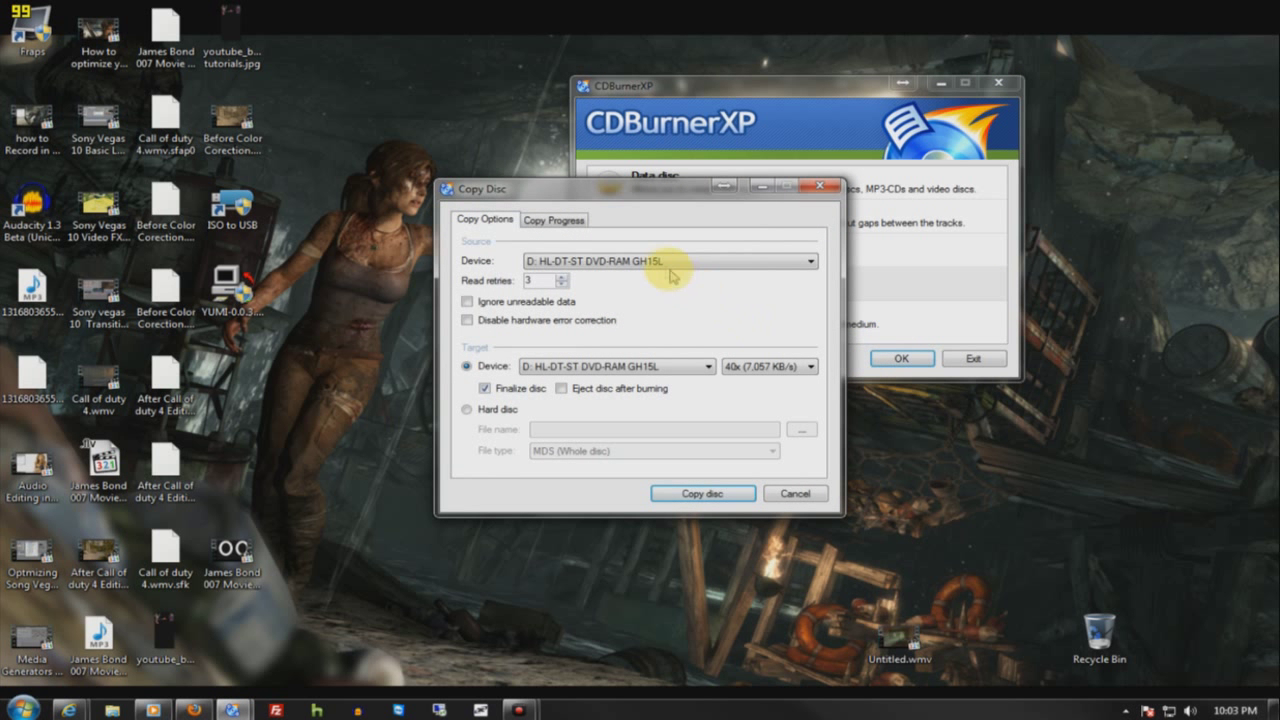
click(670, 262)
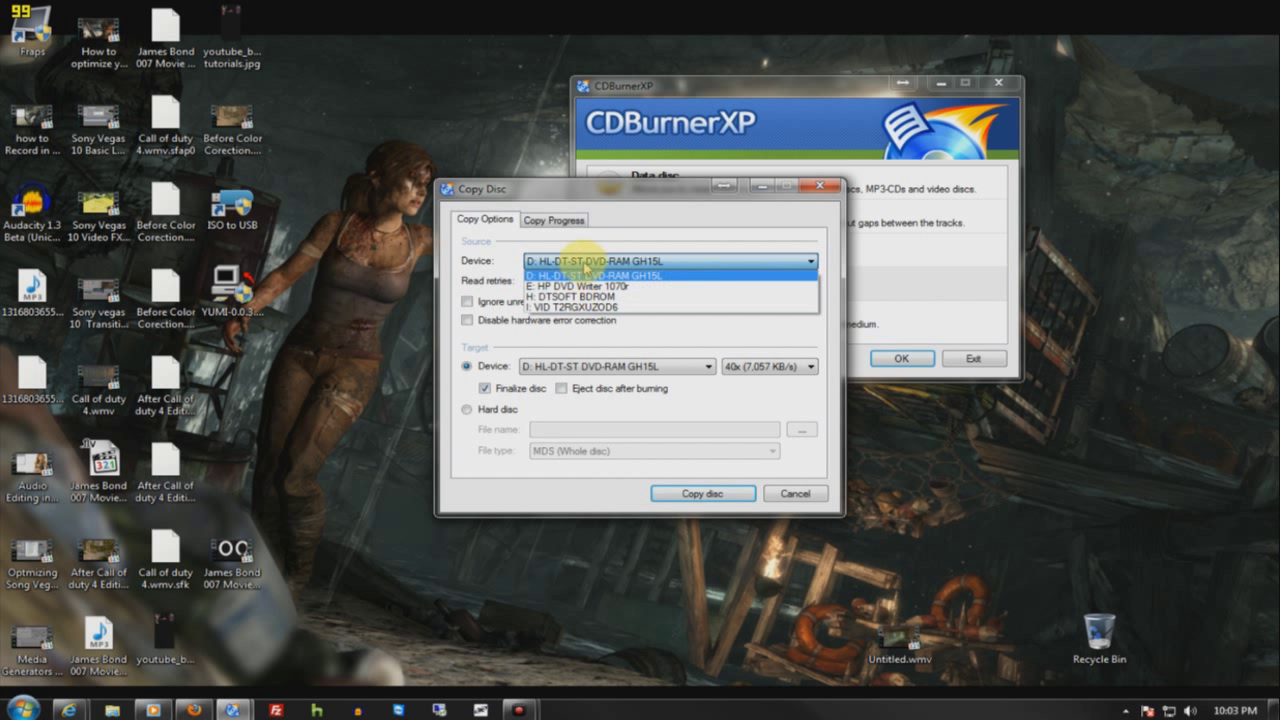
click(585, 270)
- Set the copy target to a hard disc file of type ISO (Single track), named lol on the Desktop
click(466, 409)
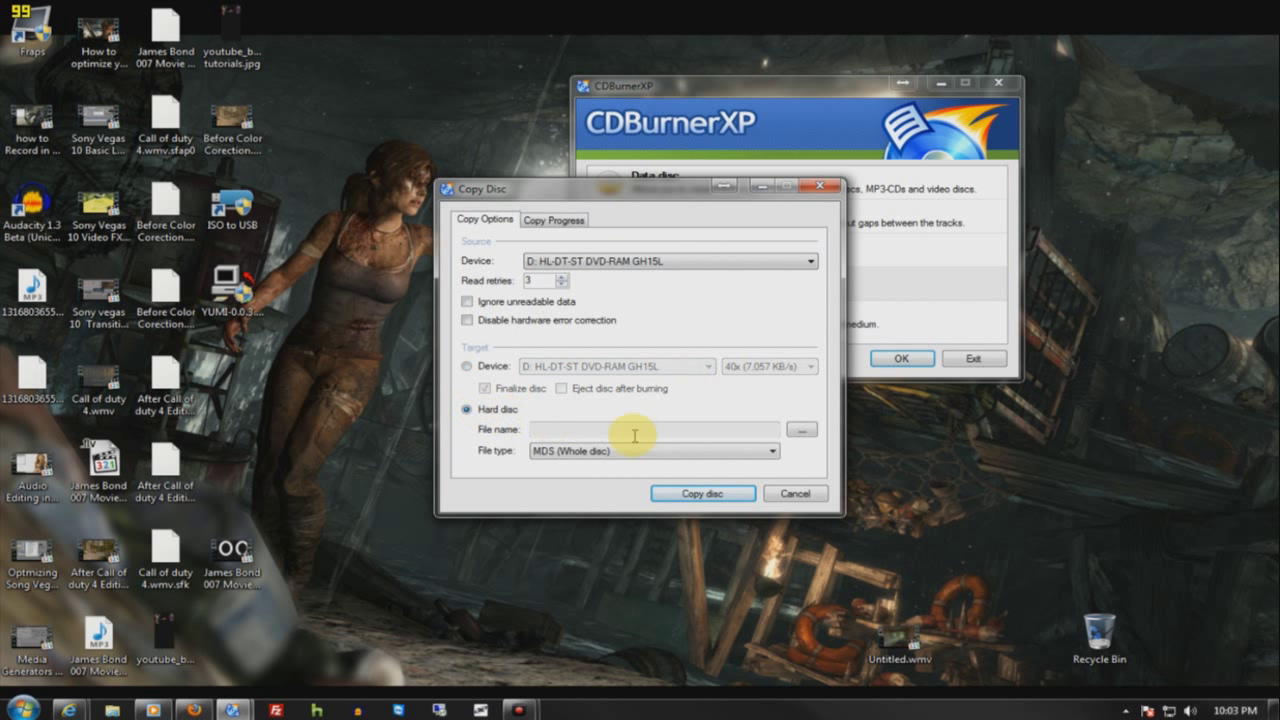
click(714, 458)
click(573, 472)
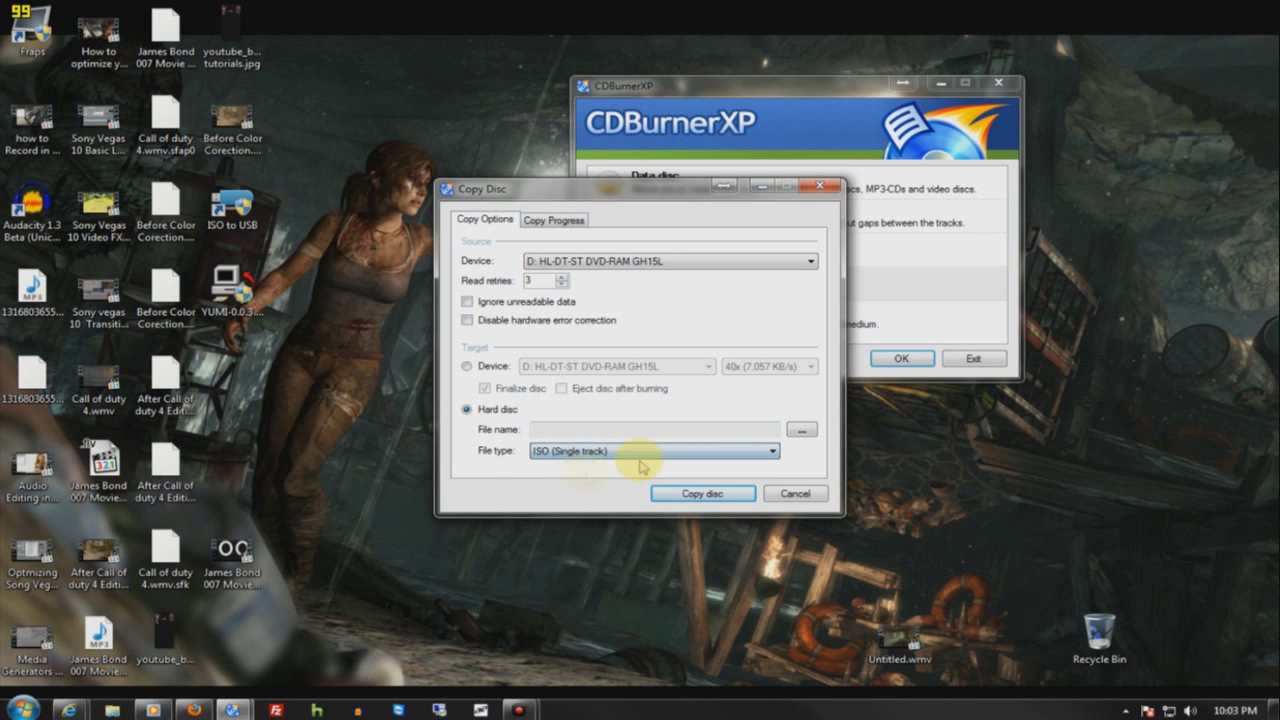
click(800, 432)
click(404, 216)
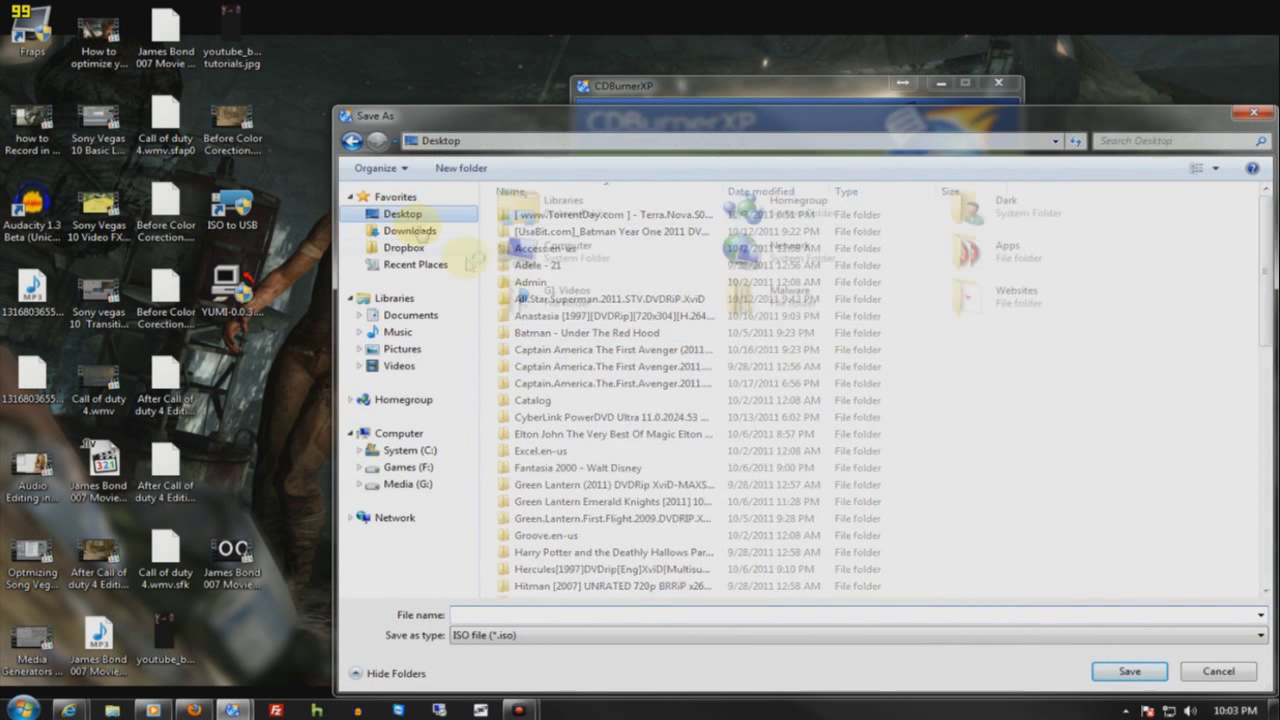
click(510, 612)
text(lol)
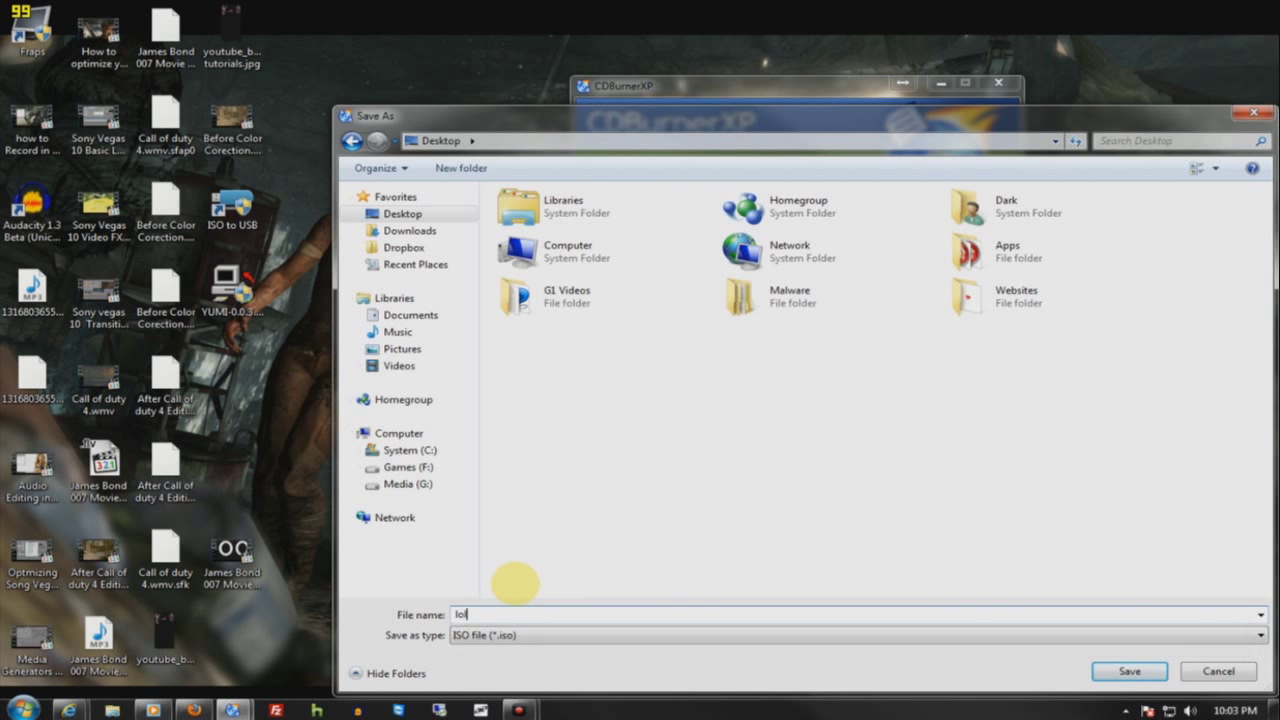
key(Return)
- Try to copy the disc from the D: drive to the ISO file, and exit CDBurnerXP
click(615, 260)
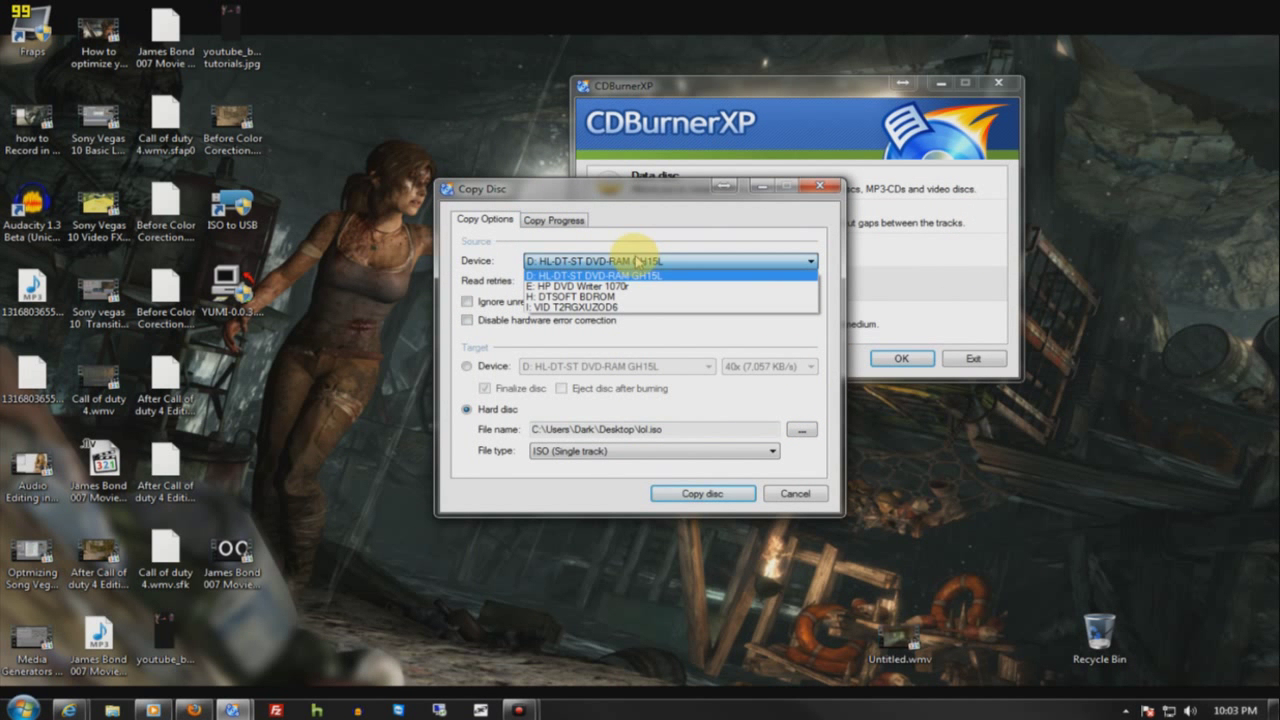
click(637, 261)
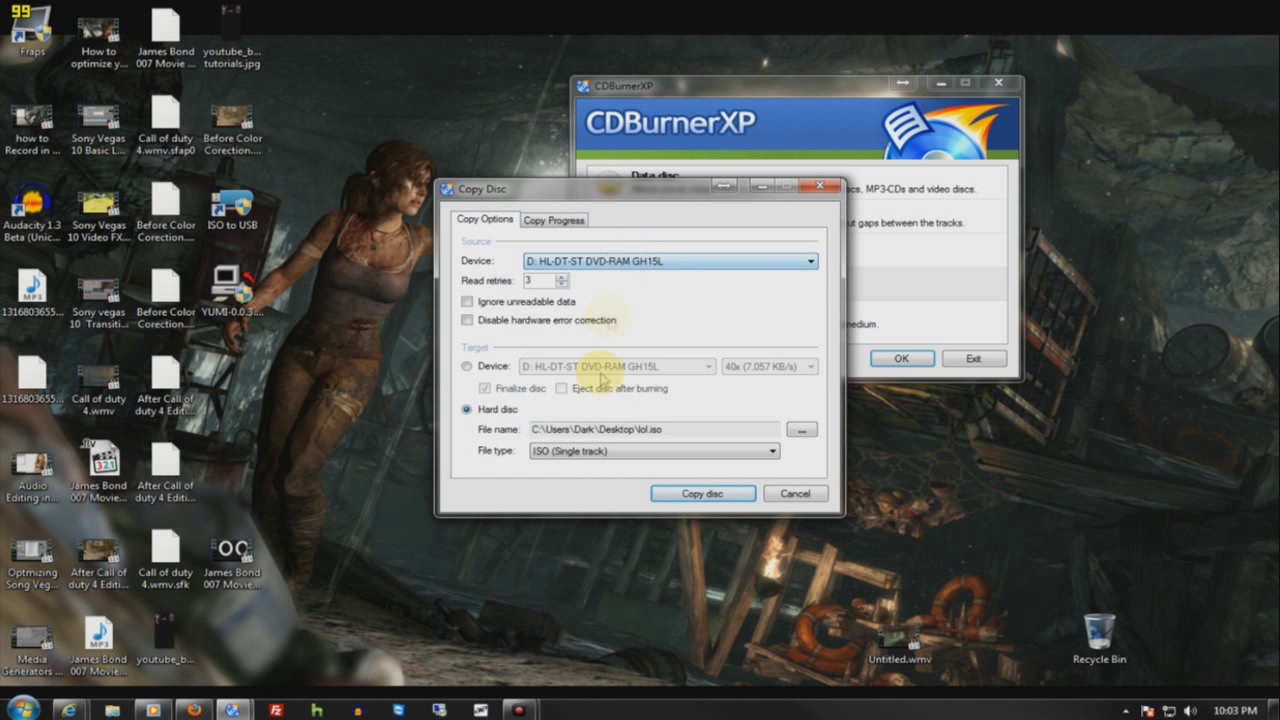
click(729, 492)
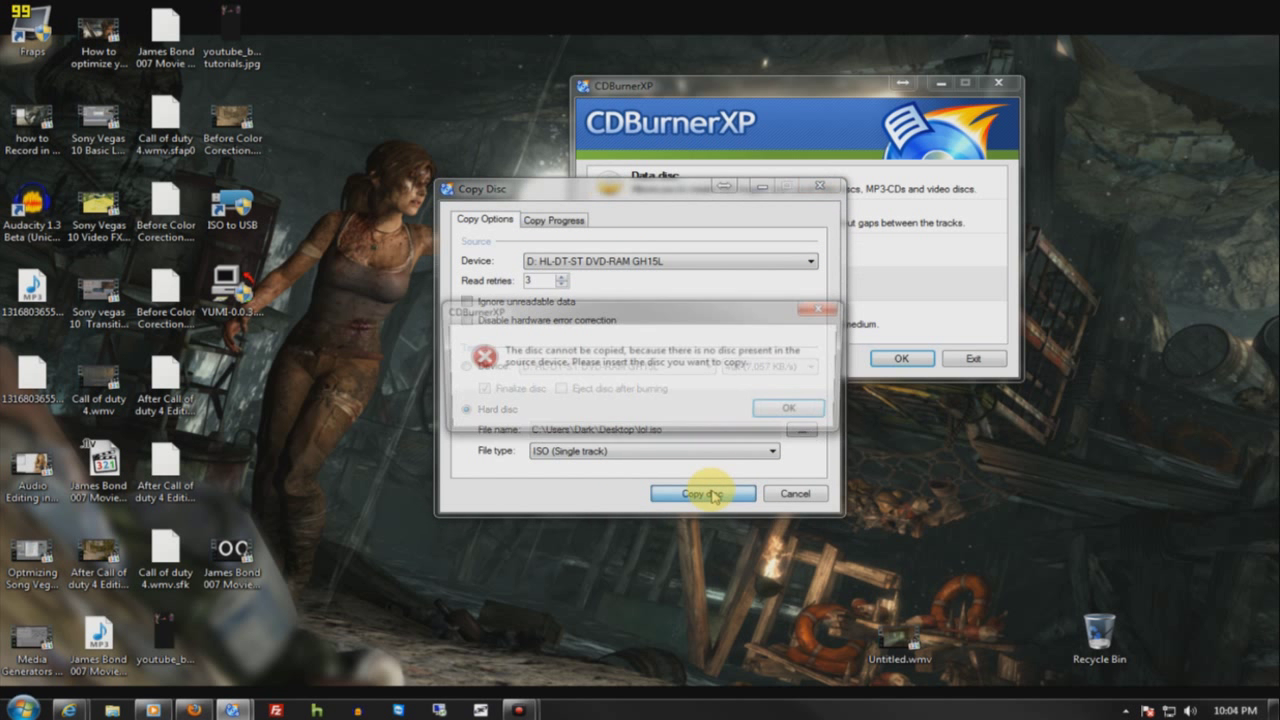
click(785, 411)
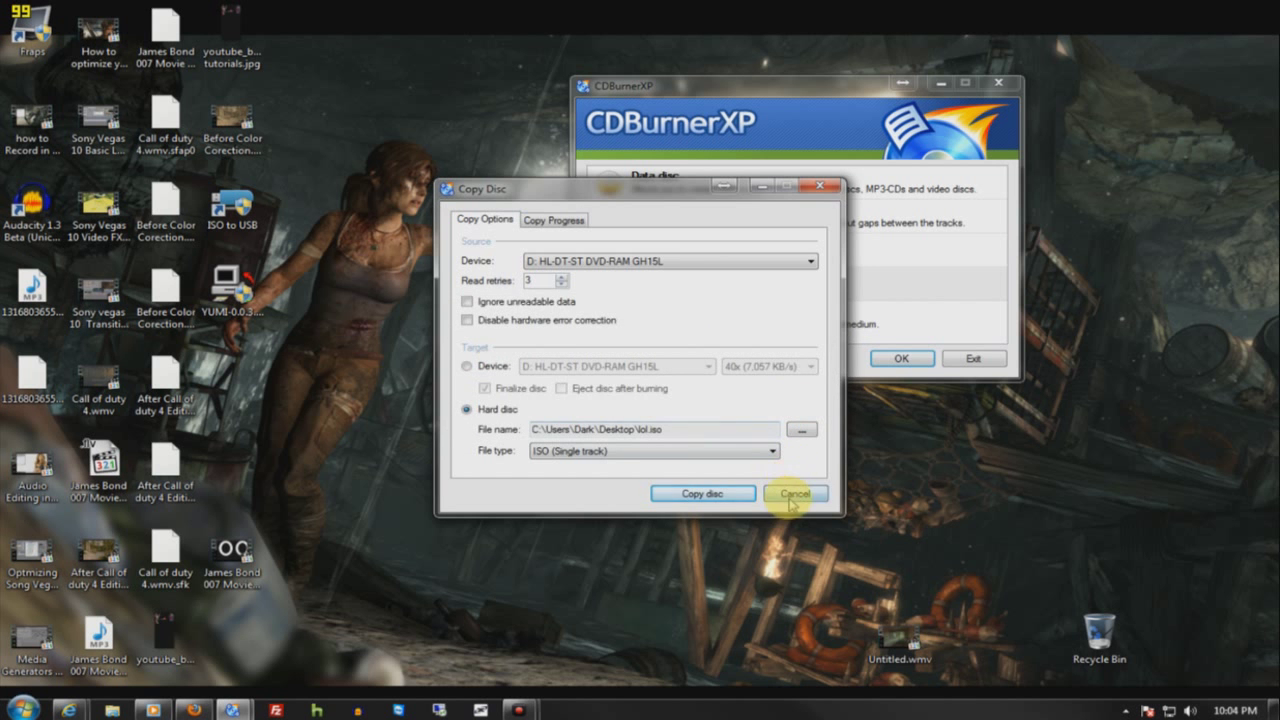
click(795, 493)
click(975, 358)
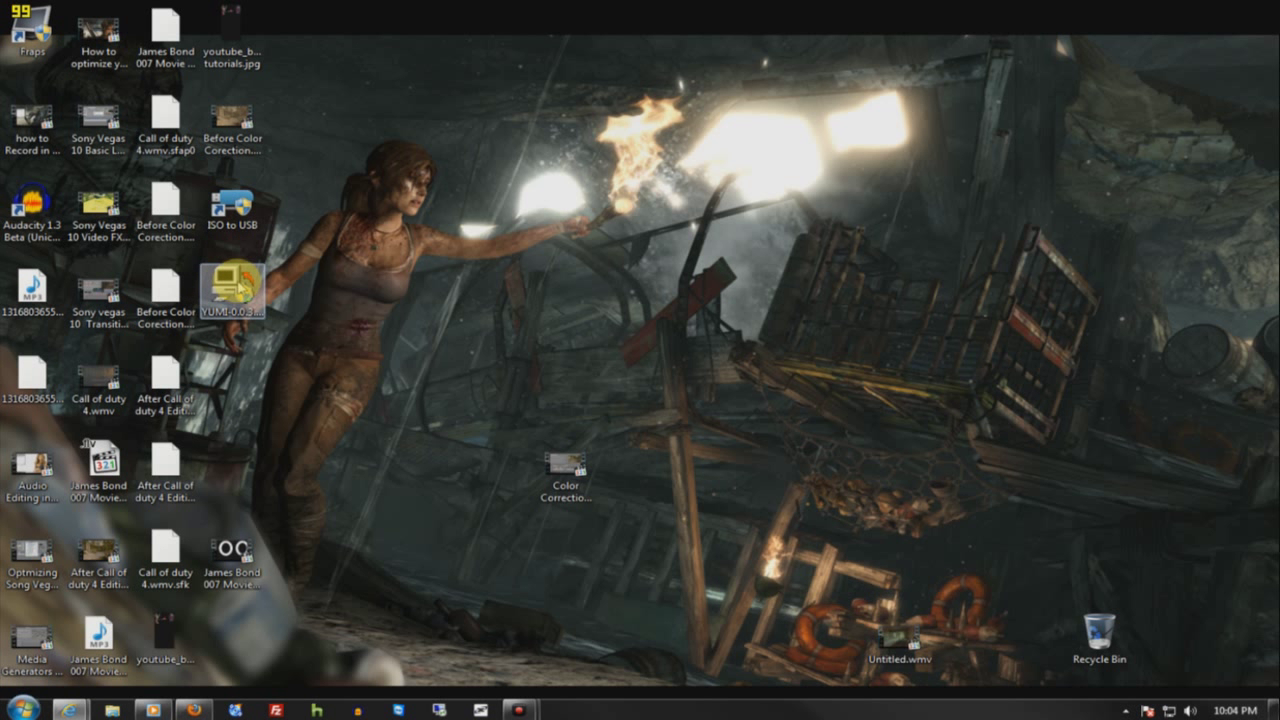
- Launch YUMI from the desktop and accept its license agreement
click(229, 288)
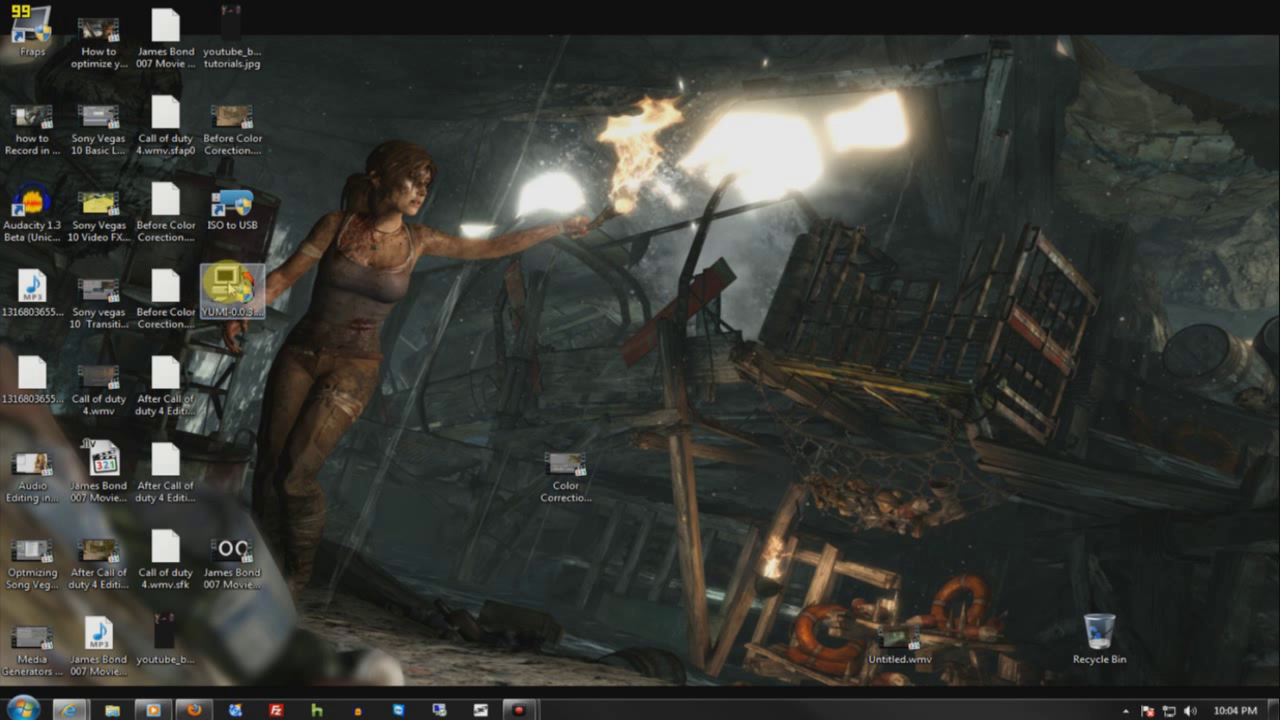
double_click(229, 288)
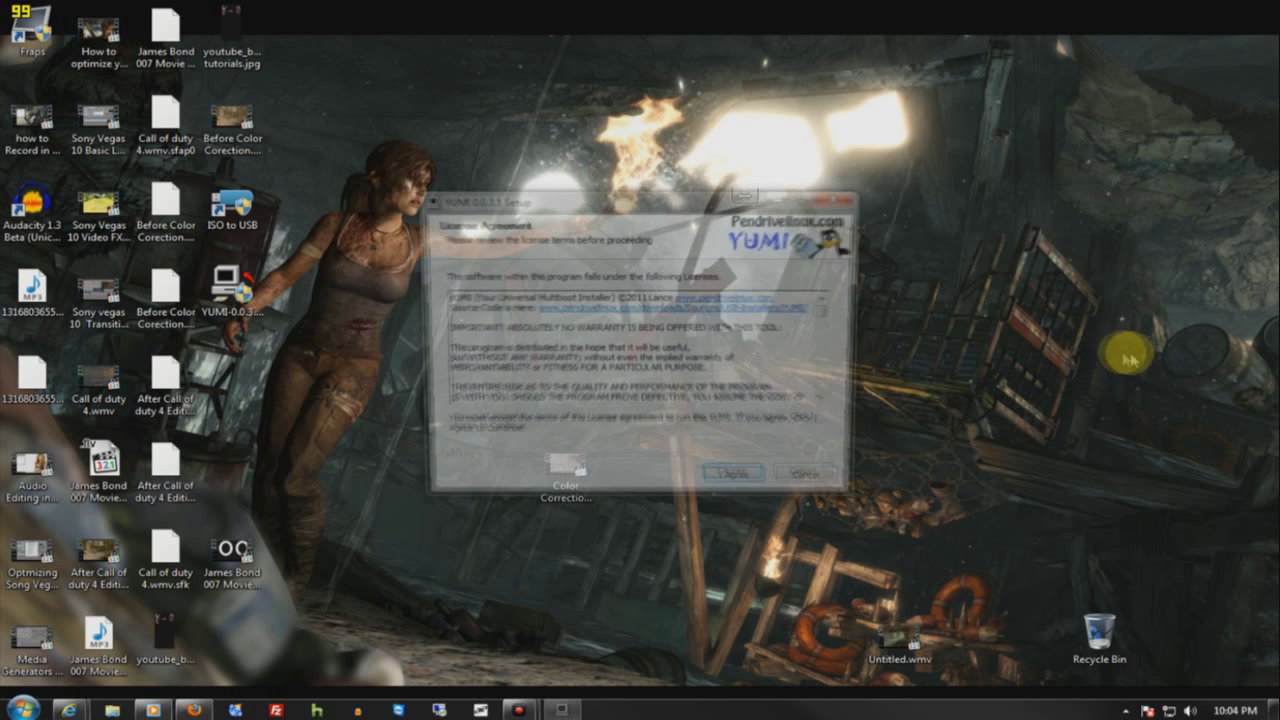
click(739, 483)
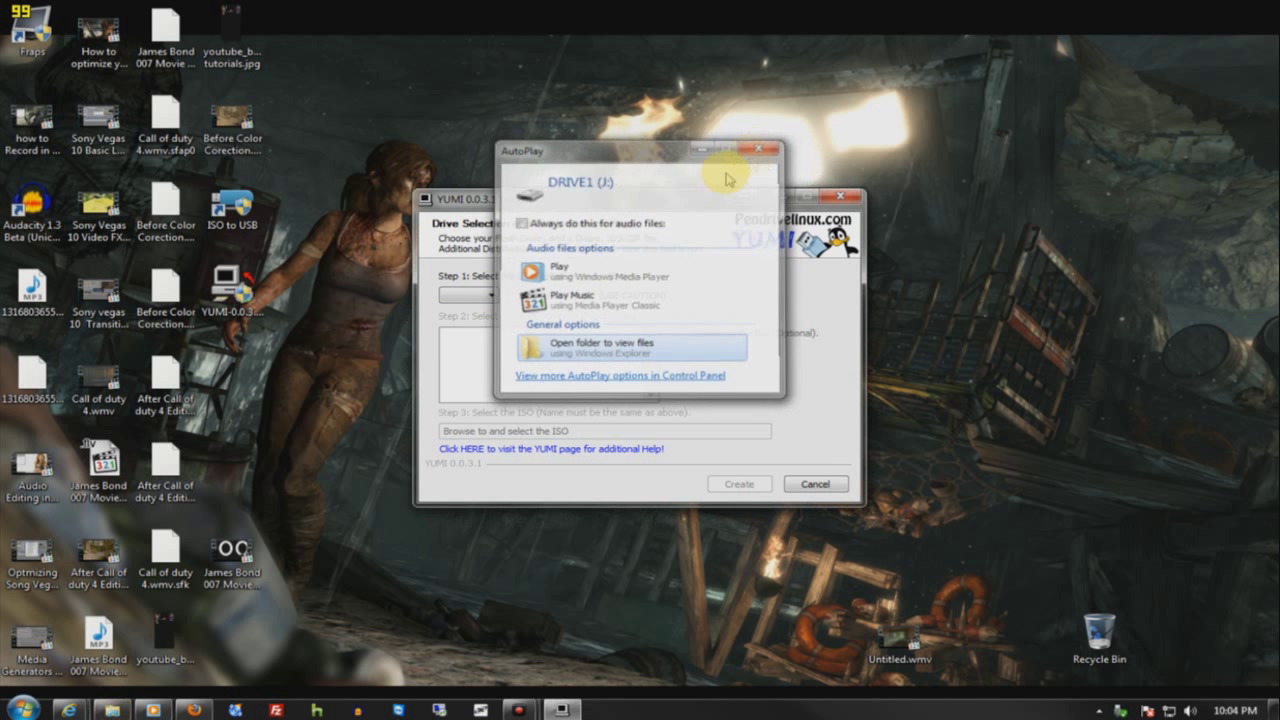
- Dismiss the AutoPlay prompt, select J:\ as the USB device and enable Fat32 formatting of that drive
click(761, 148)
click(526, 296)
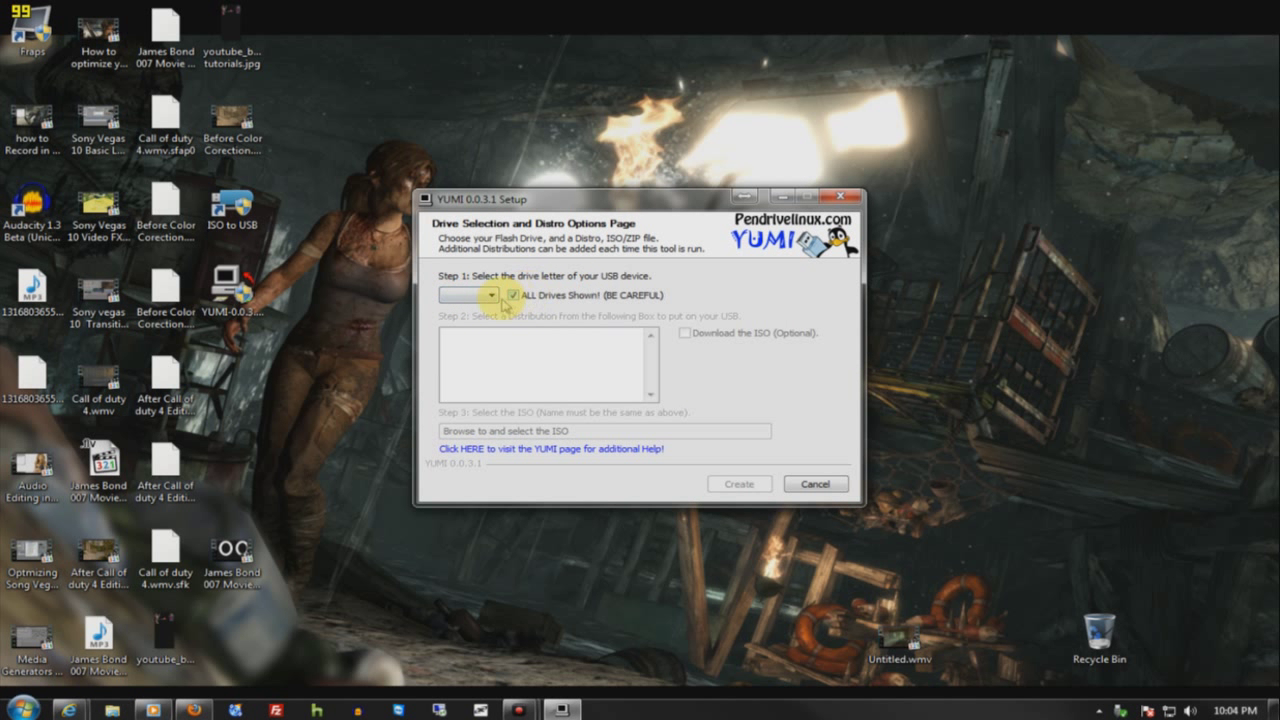
click(492, 296)
click(492, 296)
click(513, 295)
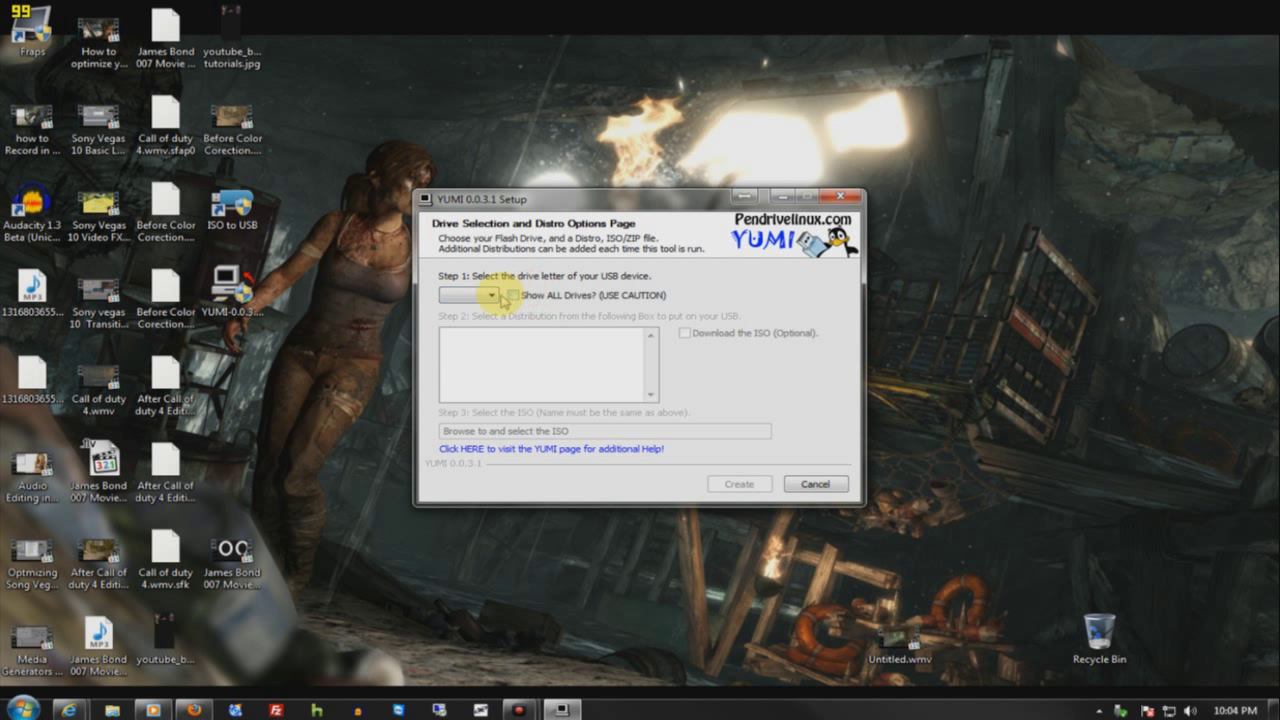
click(470, 296)
click(451, 311)
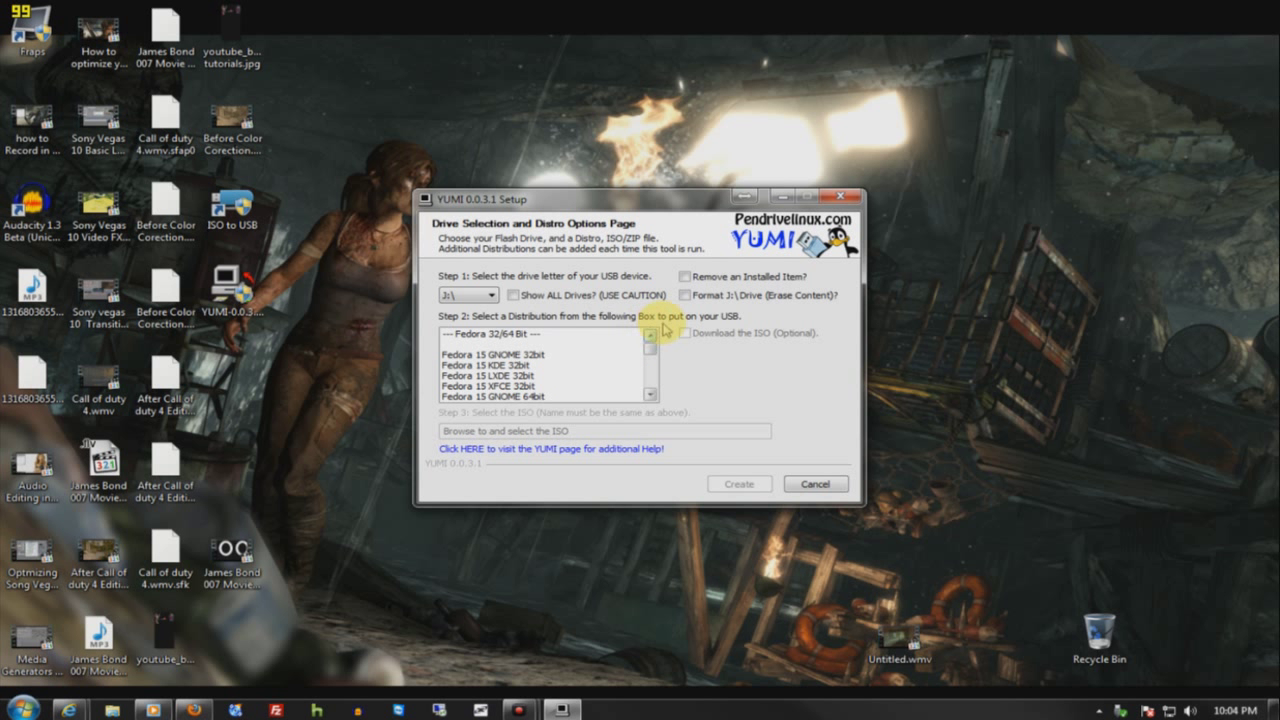
click(721, 299)
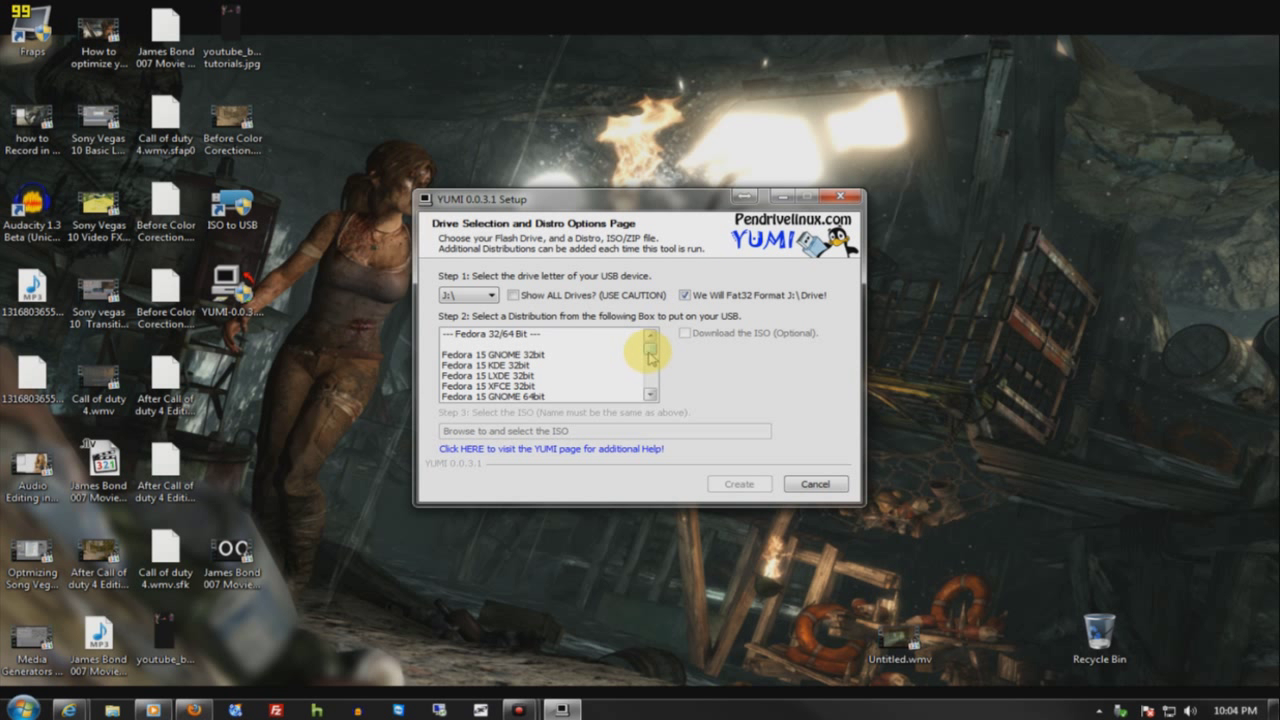
- Browse the distribution list, trying the GParted, Kubuntu 10.10 and xPUD entries
drag(650, 352, 668, 384)
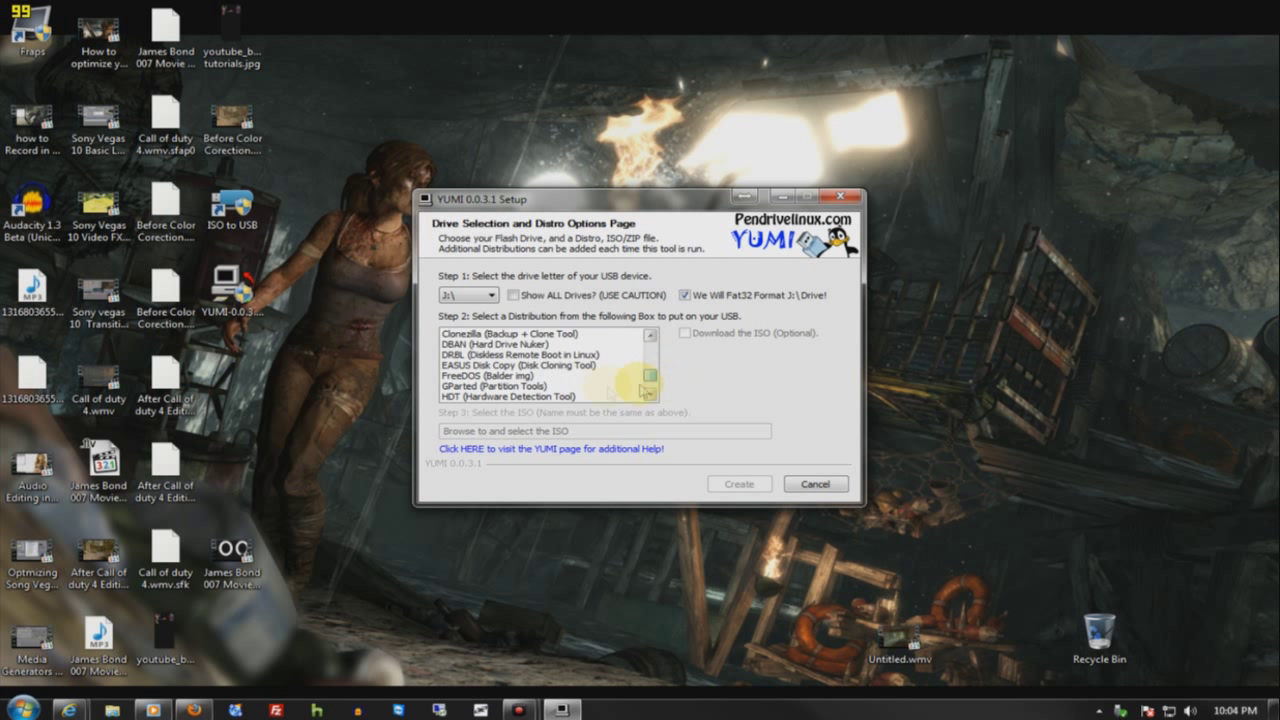
click(570, 388)
scroll(570, 390, down, 2)
scroll(570, 392, down, 8)
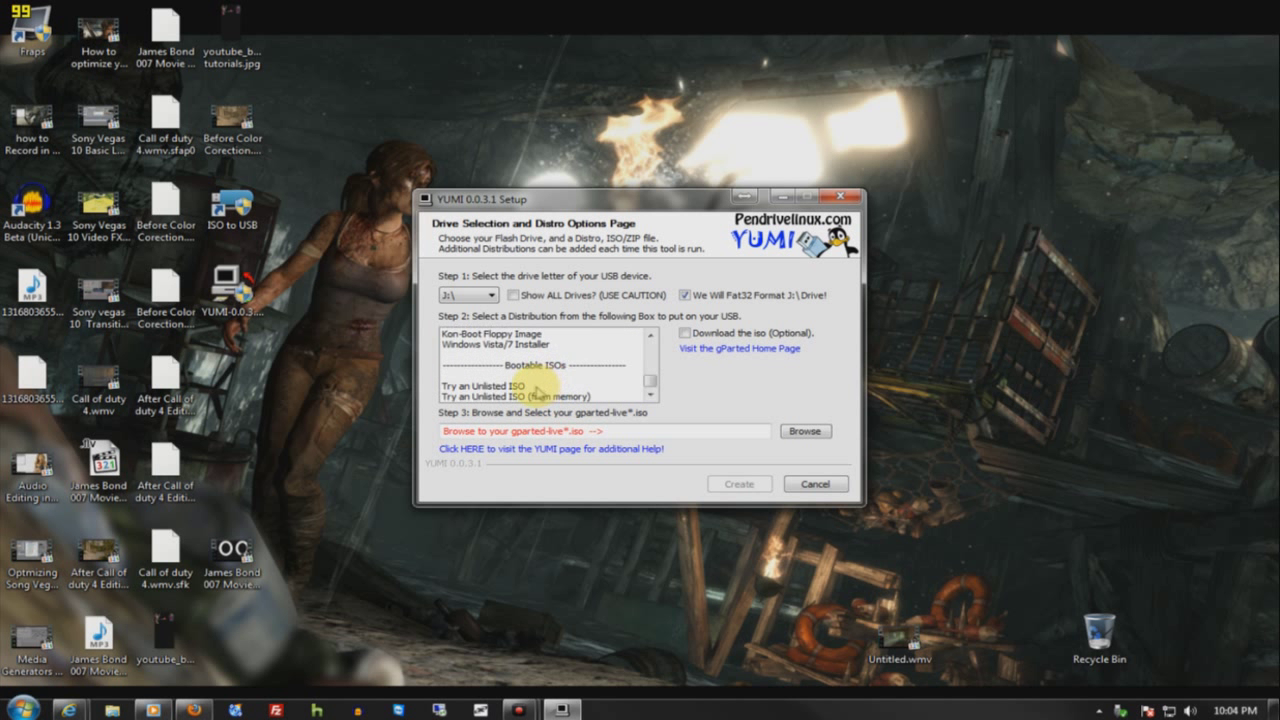
scroll(512, 384, up, 5)
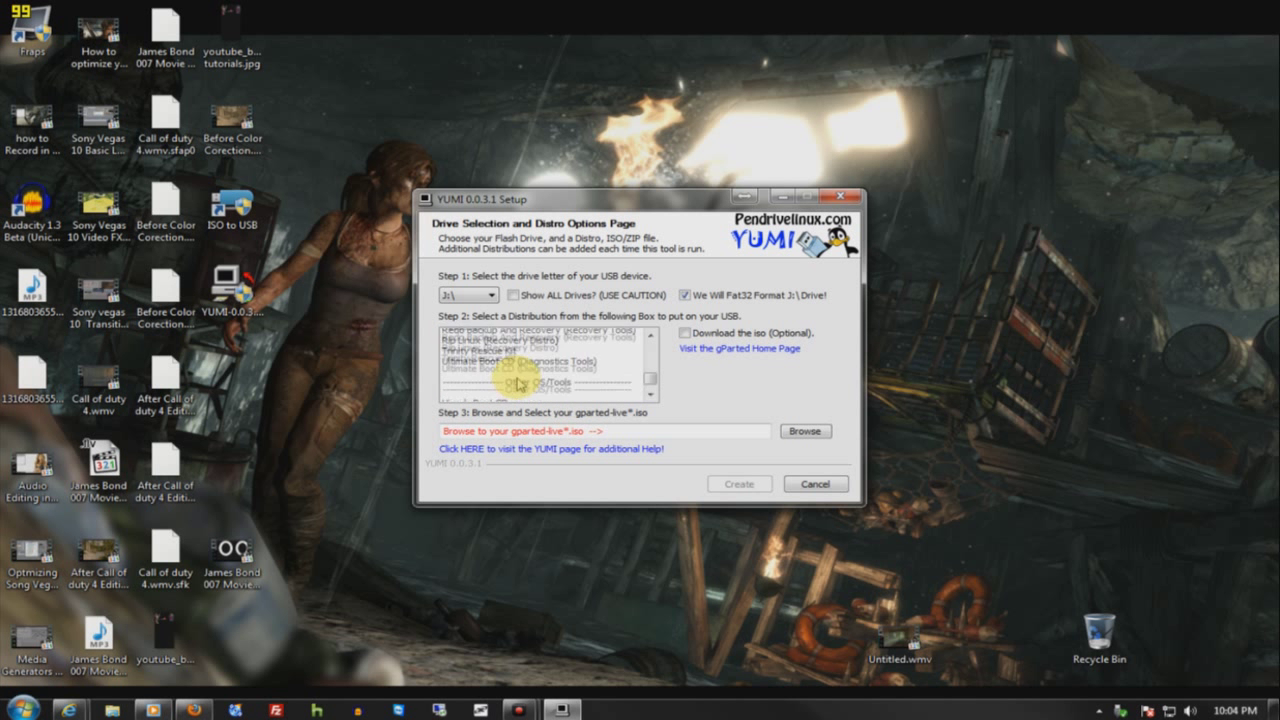
scroll(524, 387, down, 8)
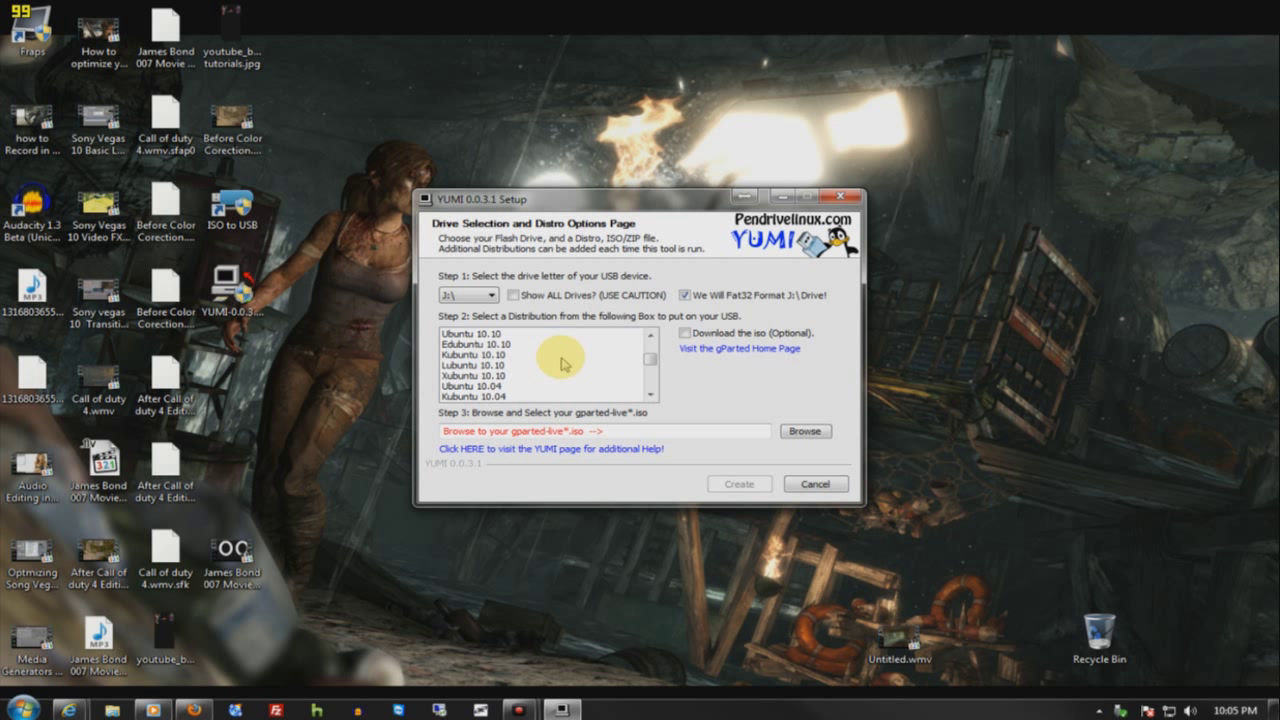
click(528, 356)
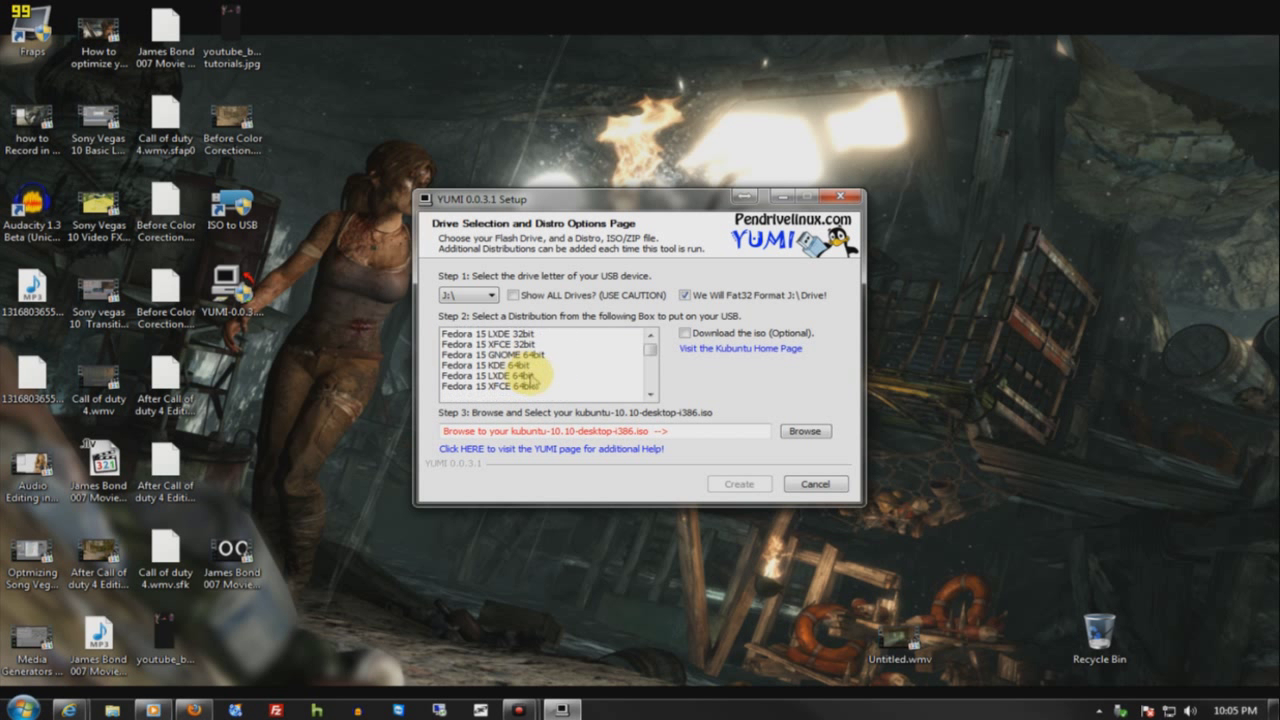
drag(650, 349, 652, 375)
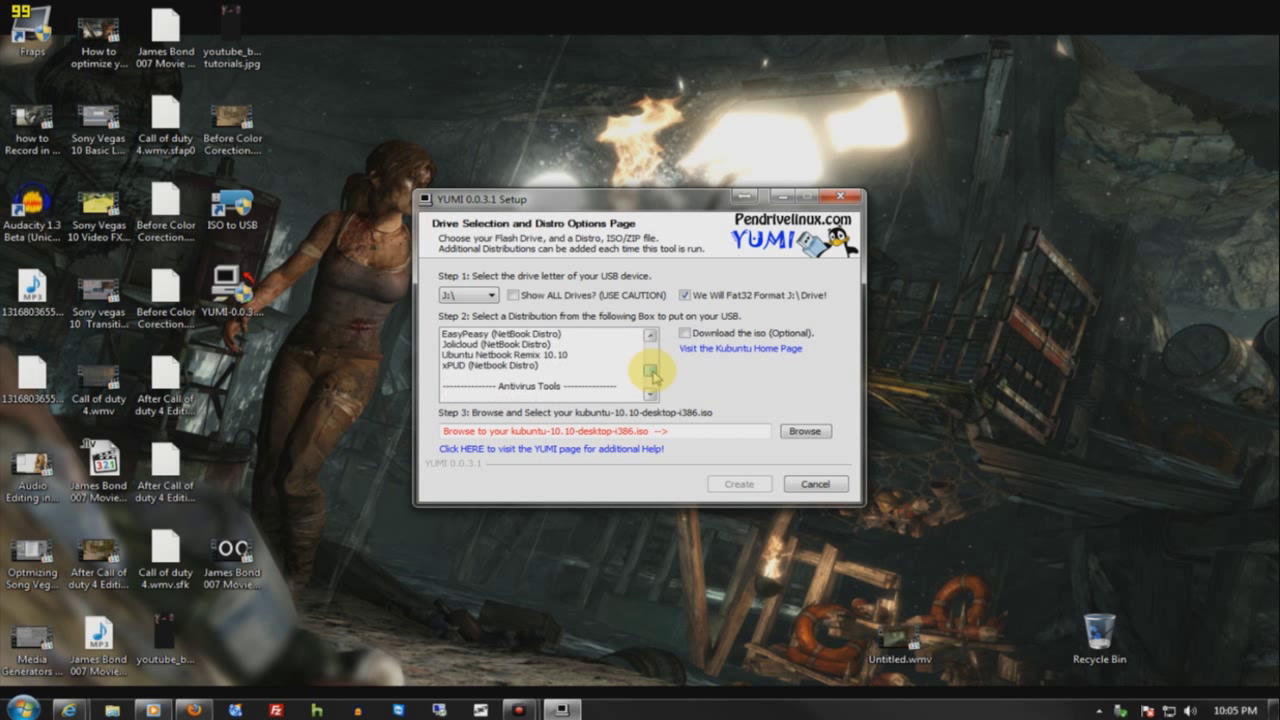
click(570, 366)
scroll(565, 370, down, 5)
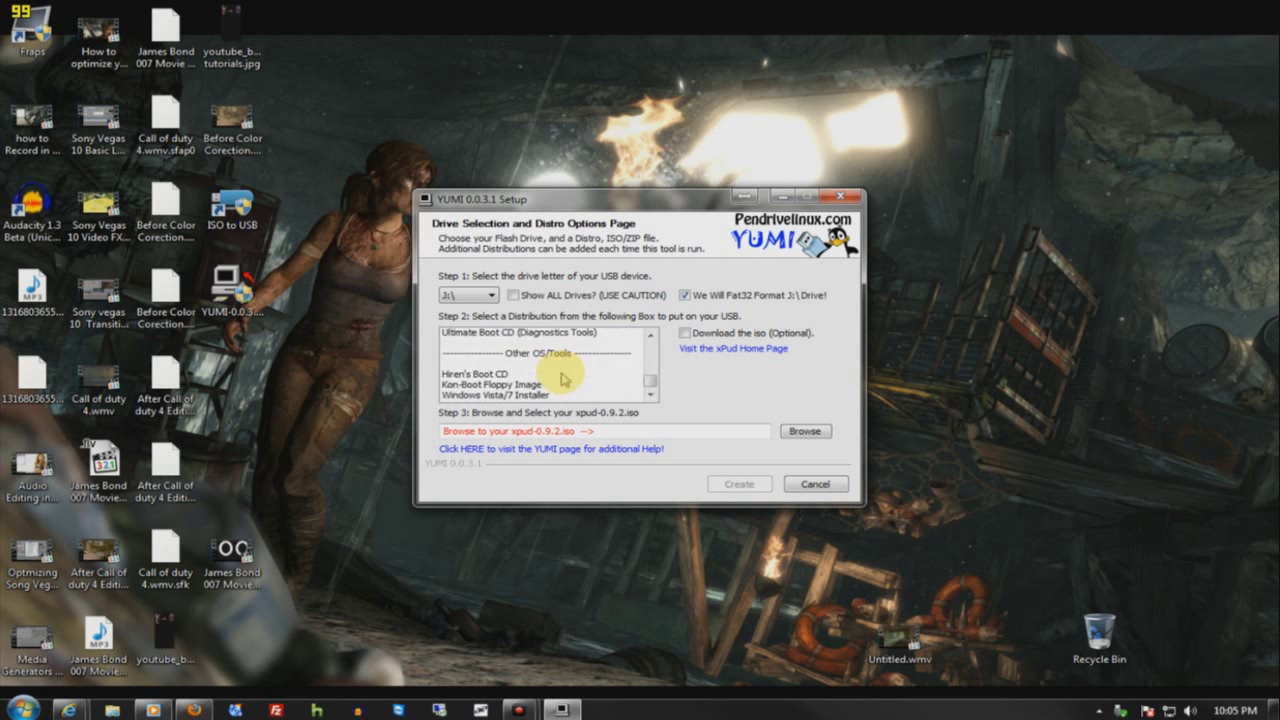
- Select Windows Vista/7 Installer as the distribution to put on the USB drive and acknowledge its notice
scroll(560, 370, down, 2)
scroll(560, 371, up, 3)
click(500, 383)
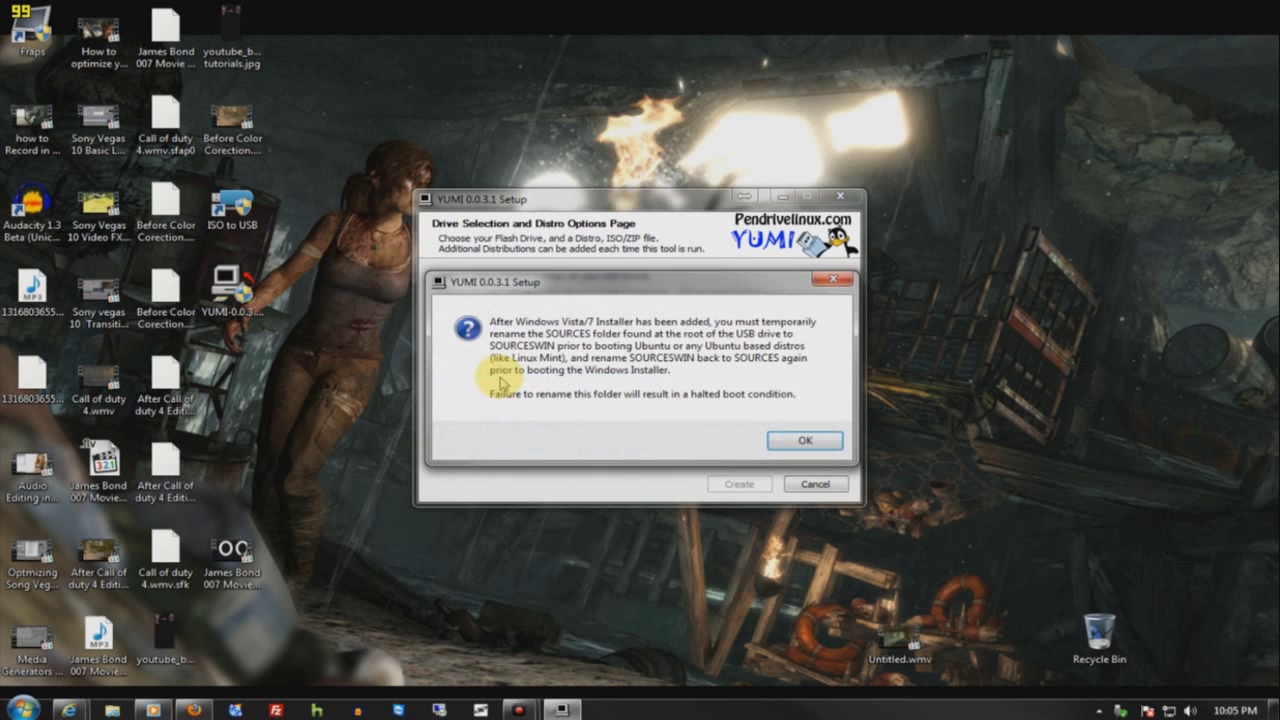
click(805, 440)
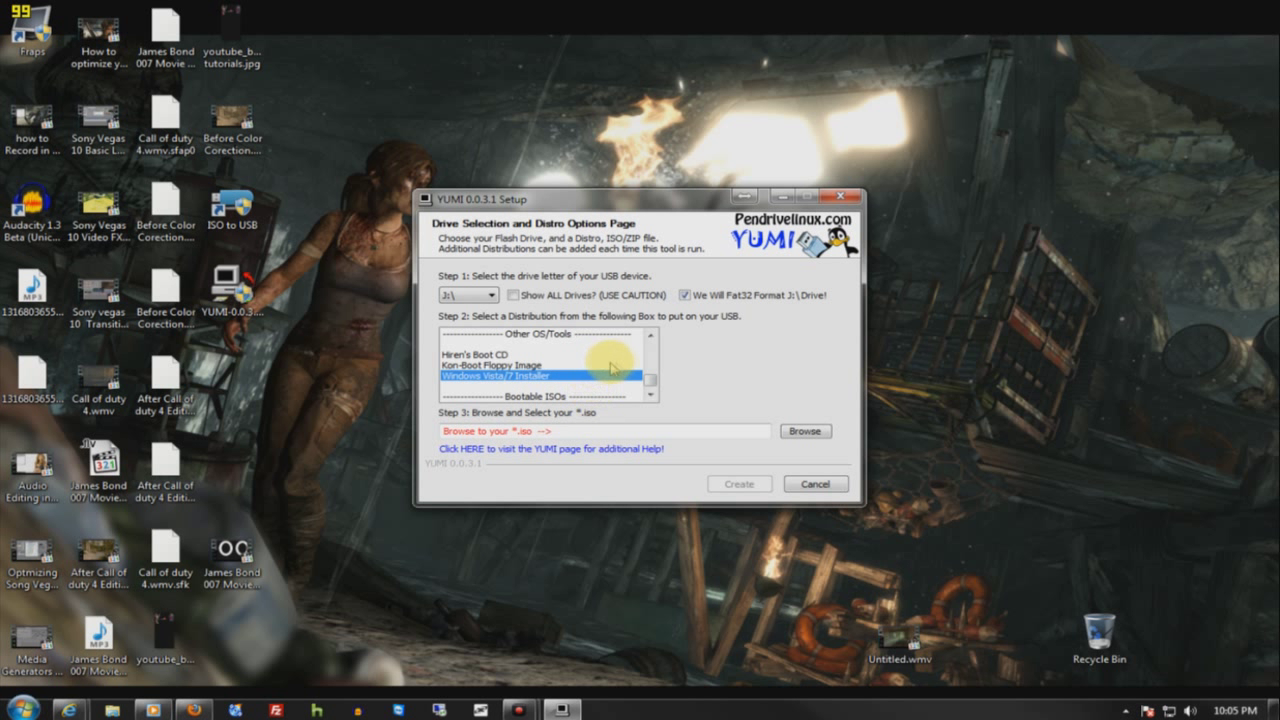
scroll(608, 352, down, 1)
scroll(615, 370, up, 1)
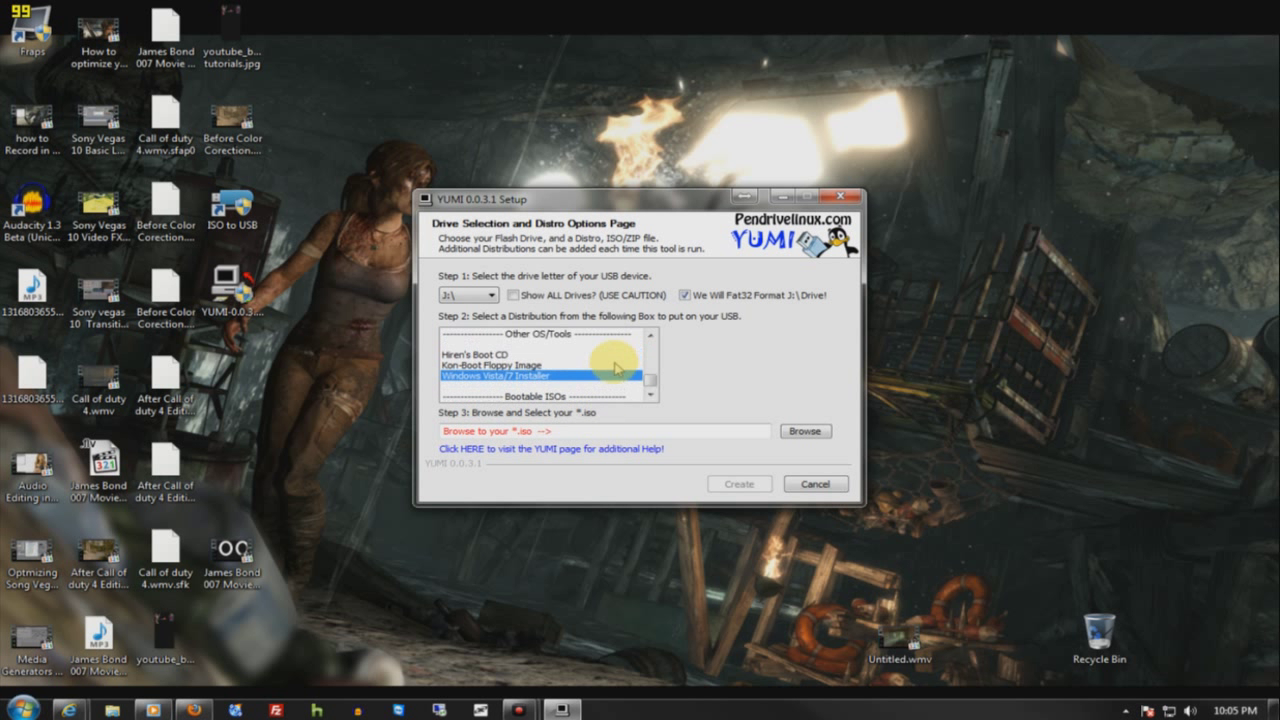
- Open YUMI's ISO file chooser for the Windows Vista/7 Installer and close it without choosing a file
click(810, 431)
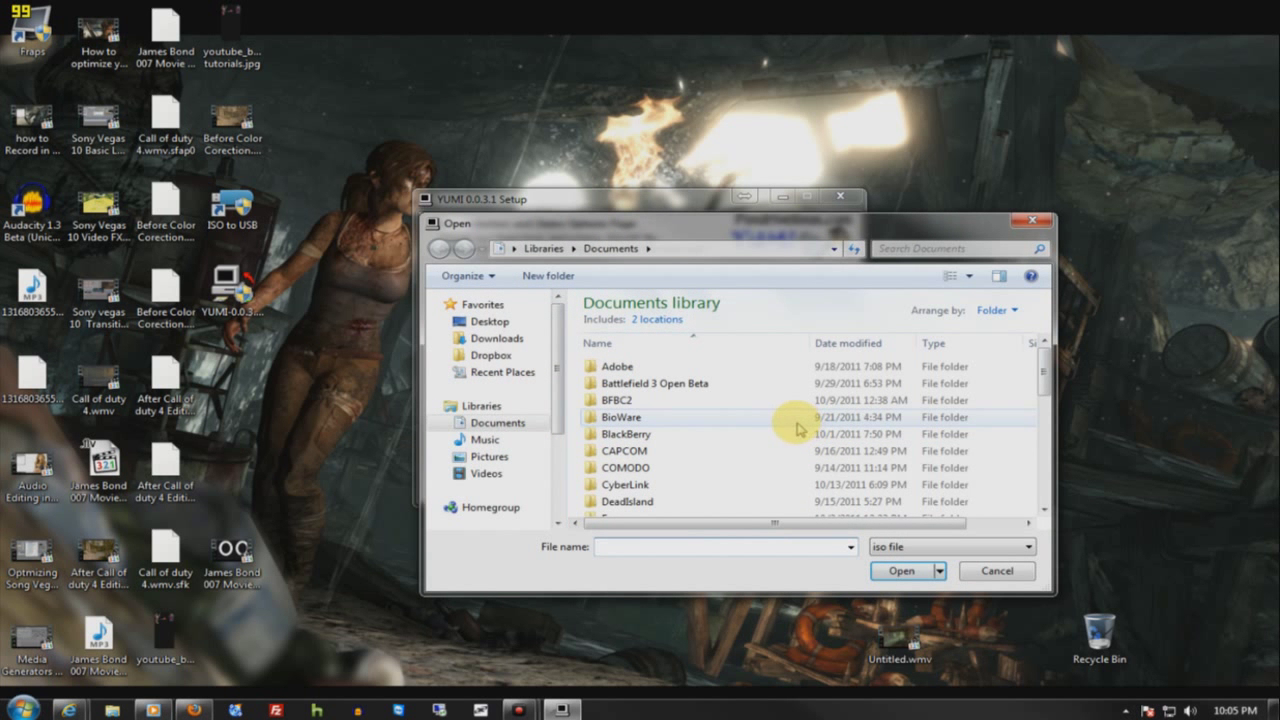
click(1029, 218)
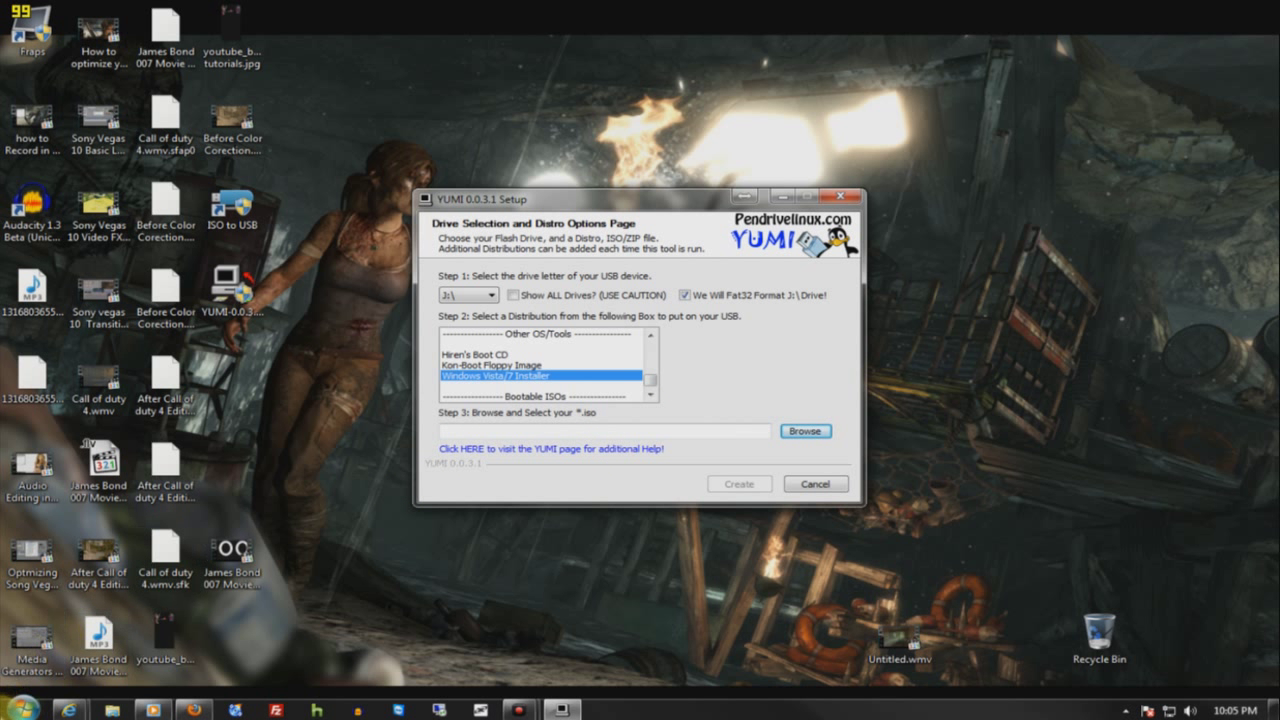
- Launch the Windows 7 USB DVD Download Tool, view its source ISO file chooser, and close the tool
click(22, 708)
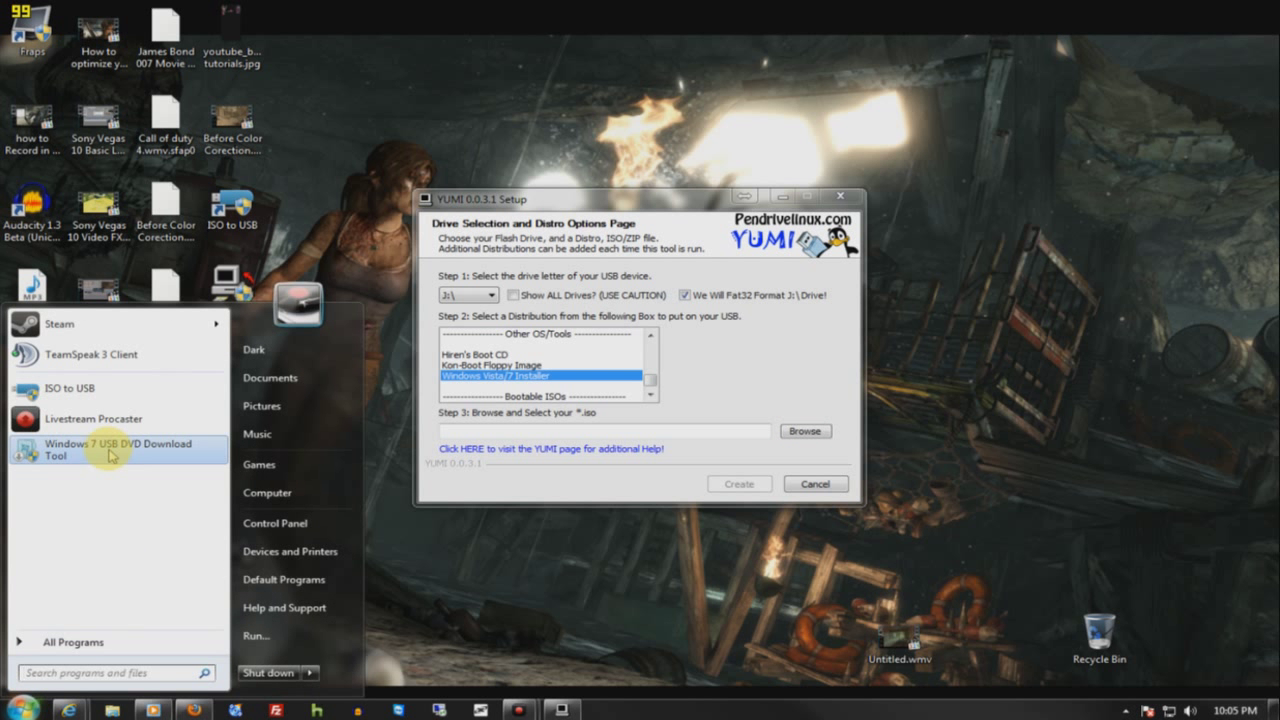
click(300, 522)
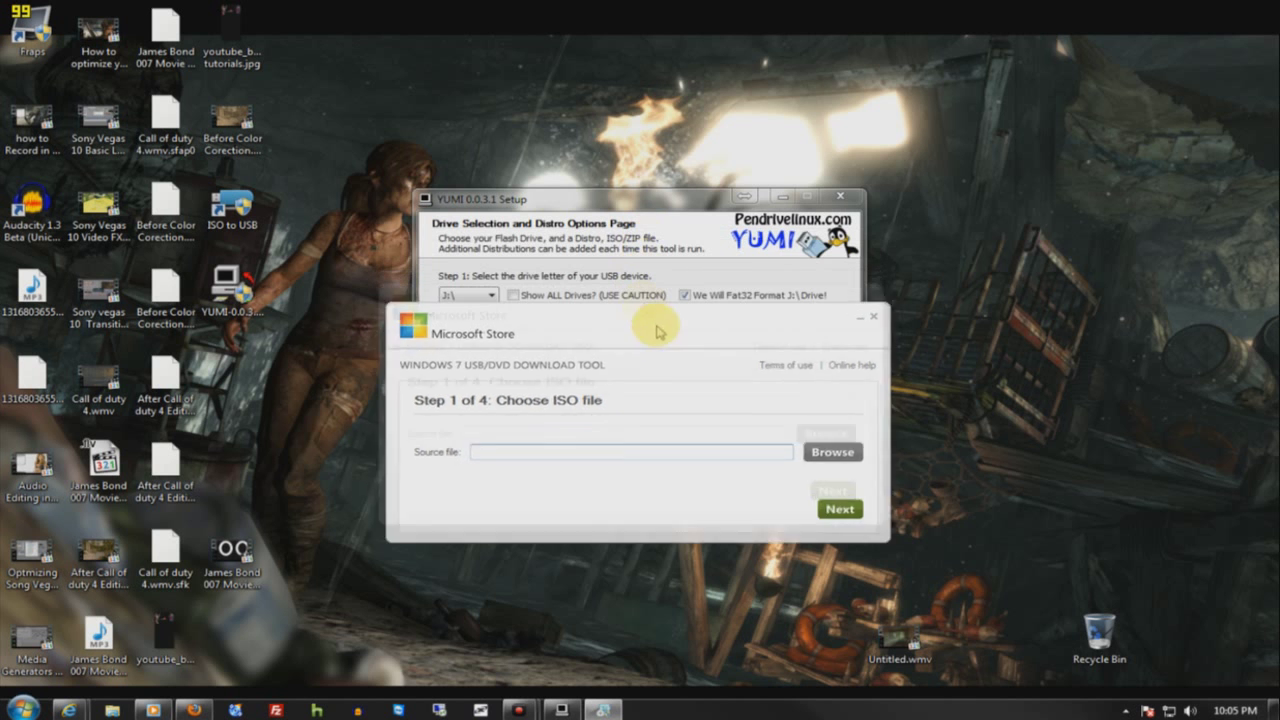
drag(659, 332, 731, 405)
click(903, 528)
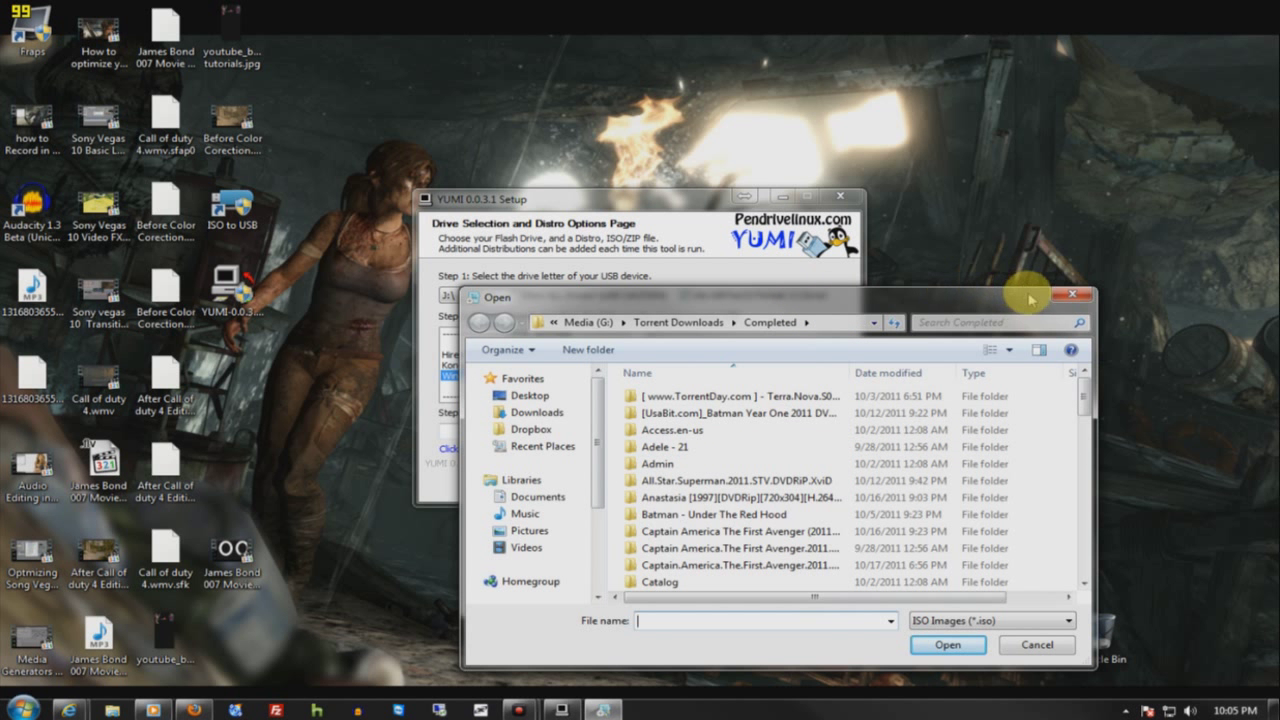
click(1072, 294)
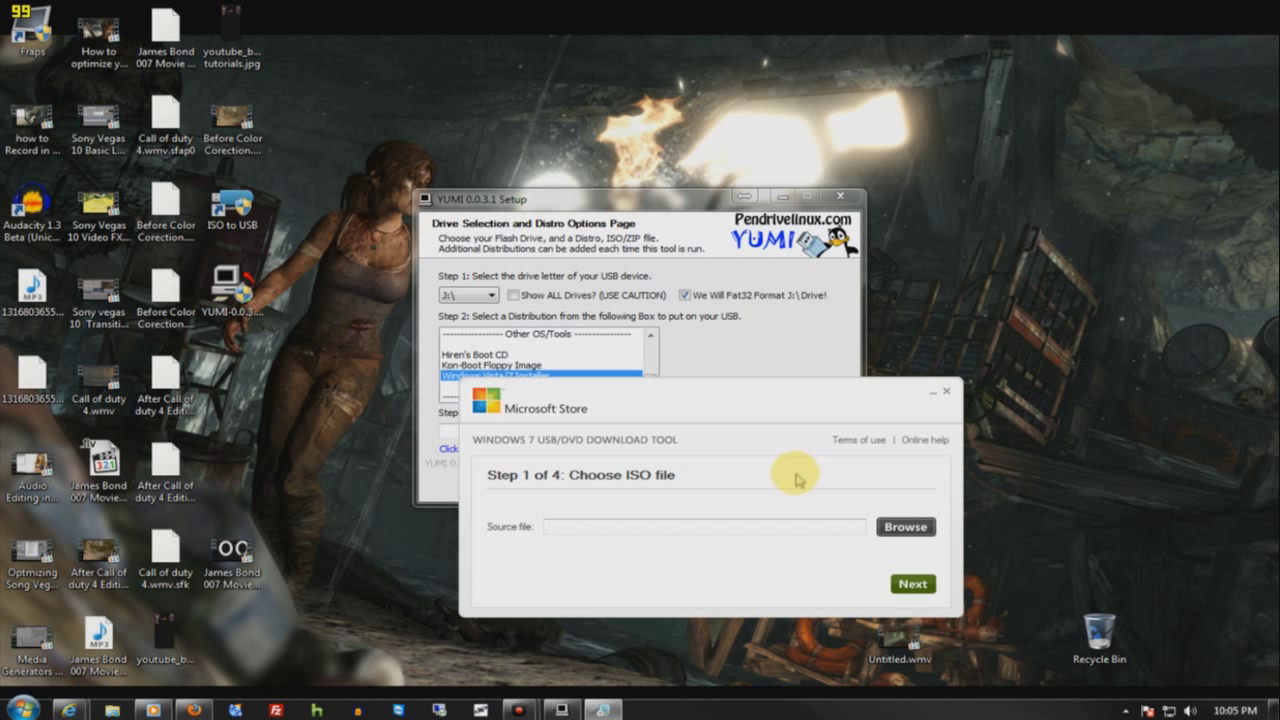
click(945, 391)
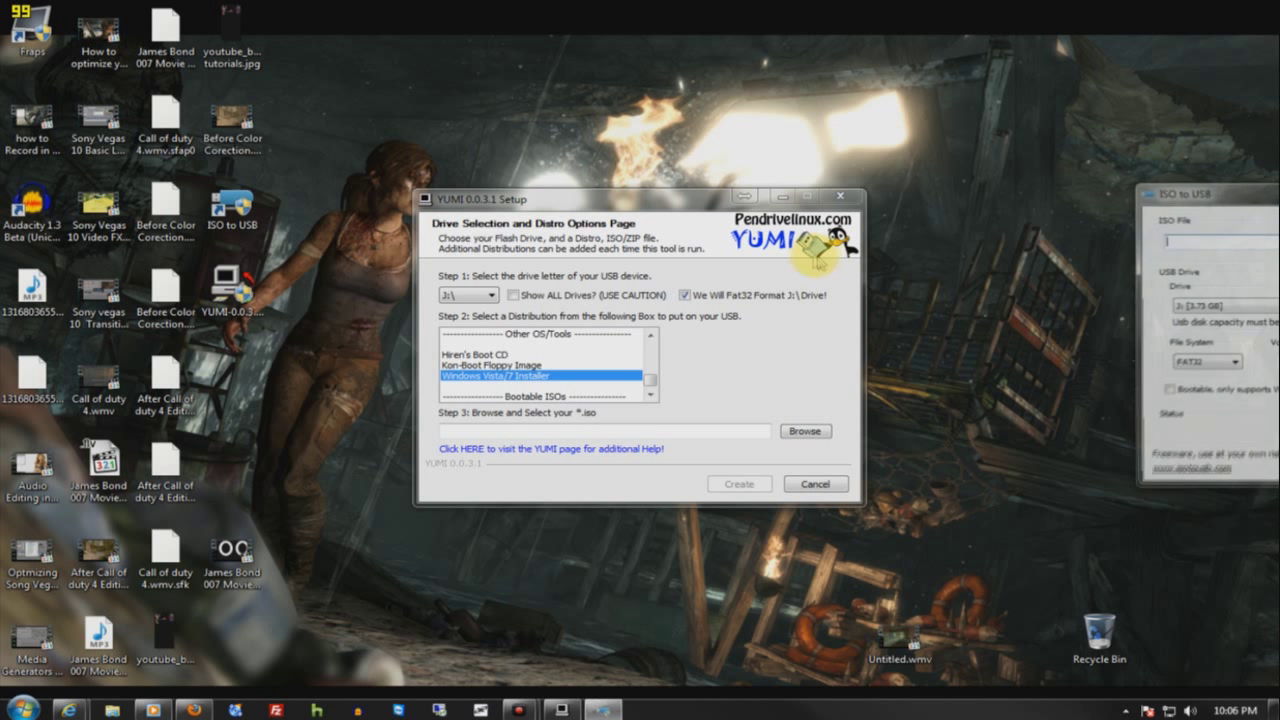
- Bring the ISO to USB window into full view with YUMI minimized and inspect its file system setting
drag(1214, 195, 490, 198)
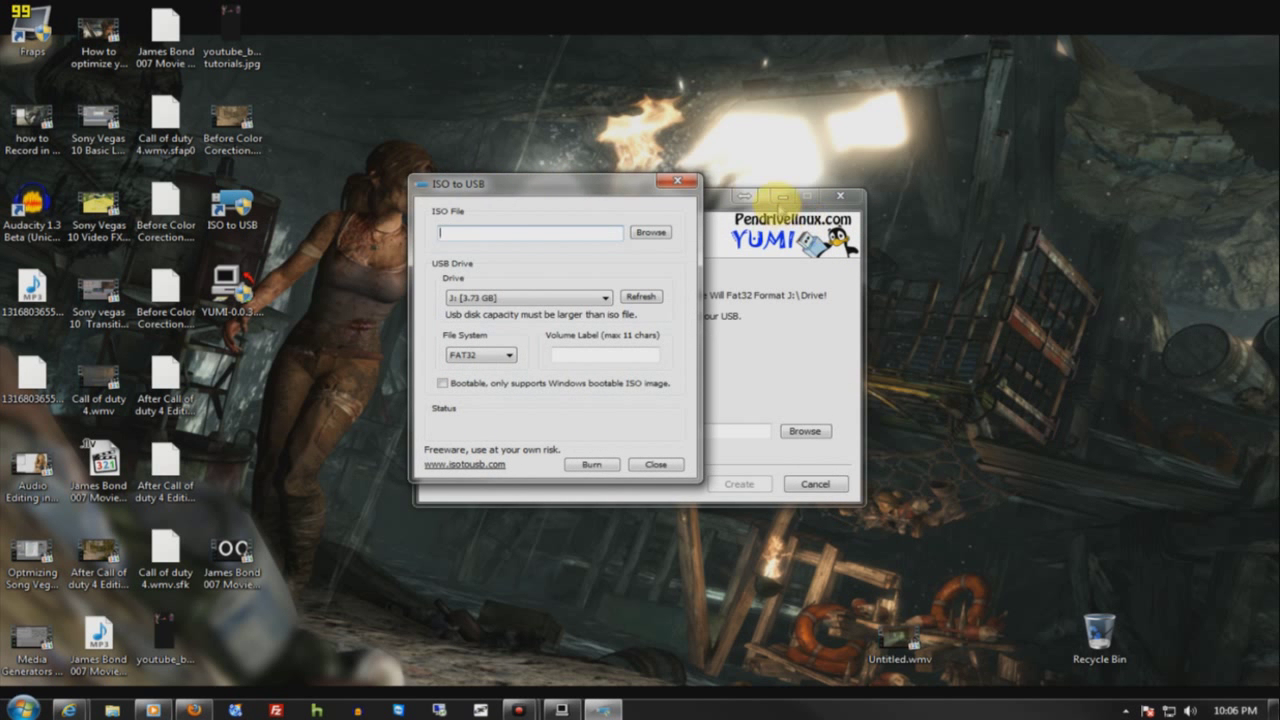
click(782, 196)
drag(533, 185, 770, 160)
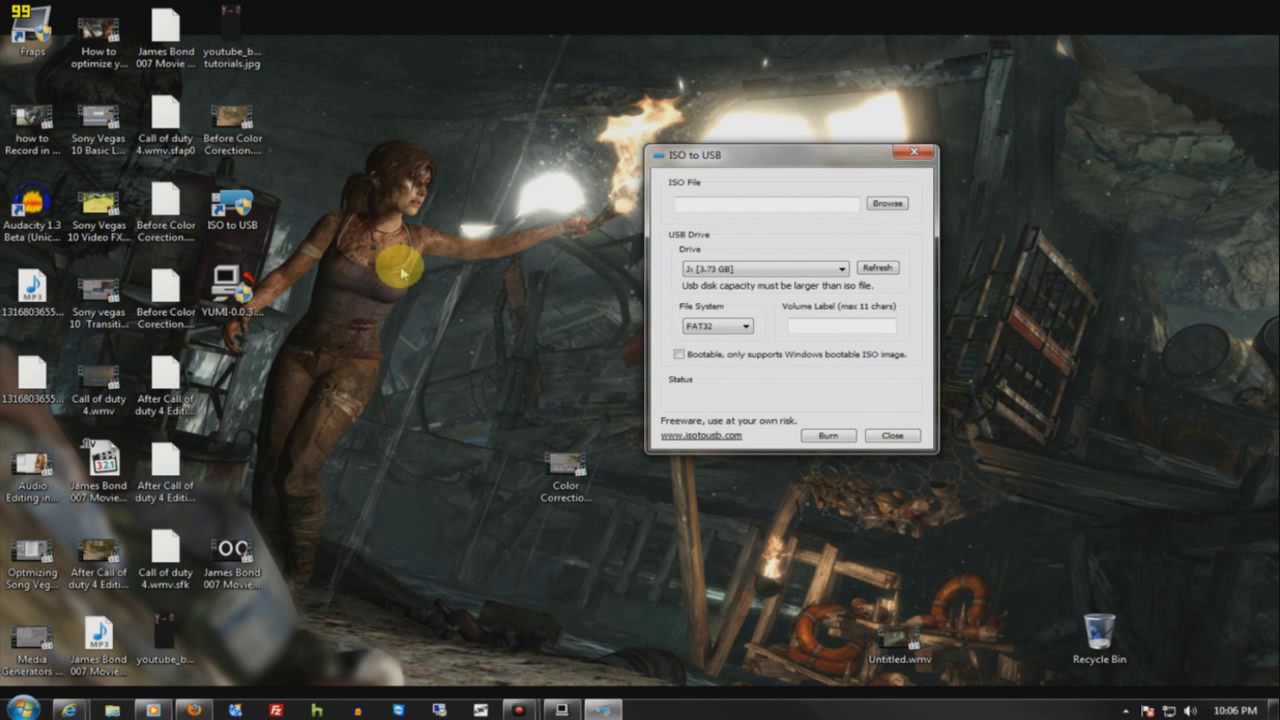
click(700, 330)
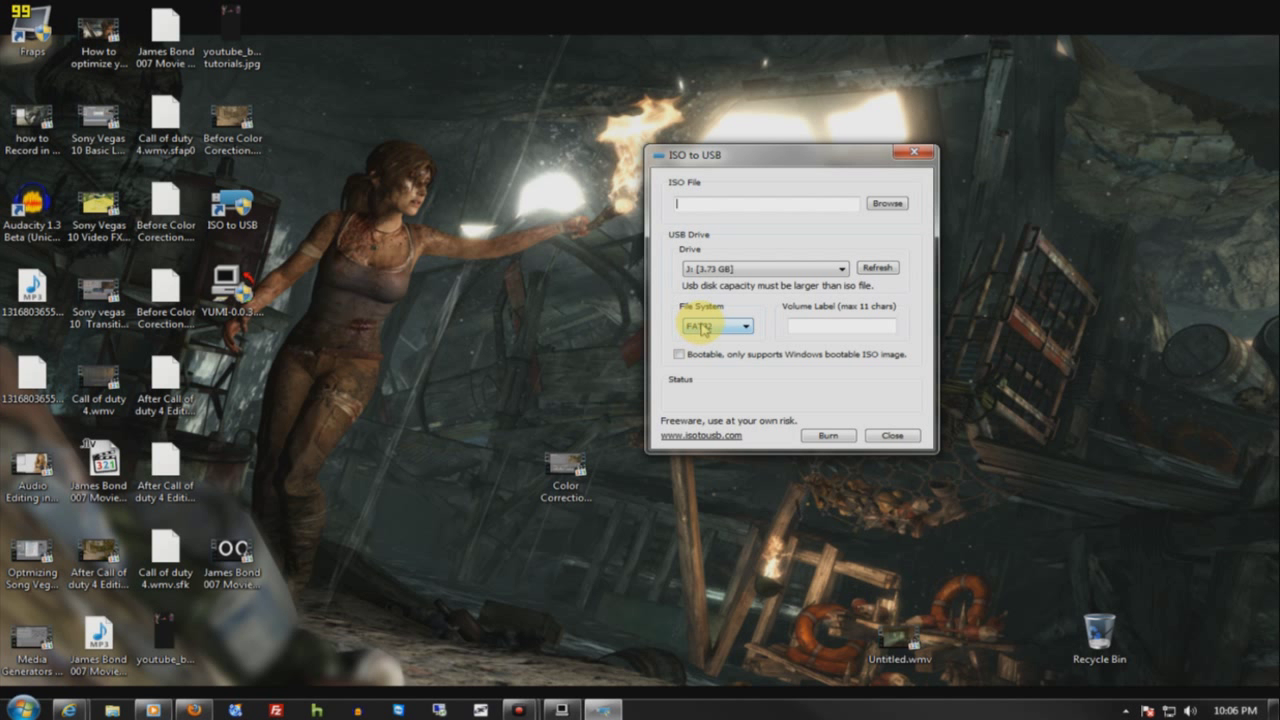
- Launch YUMI again, accept its license agreement and select J:\ as the USB device
click(234, 212)
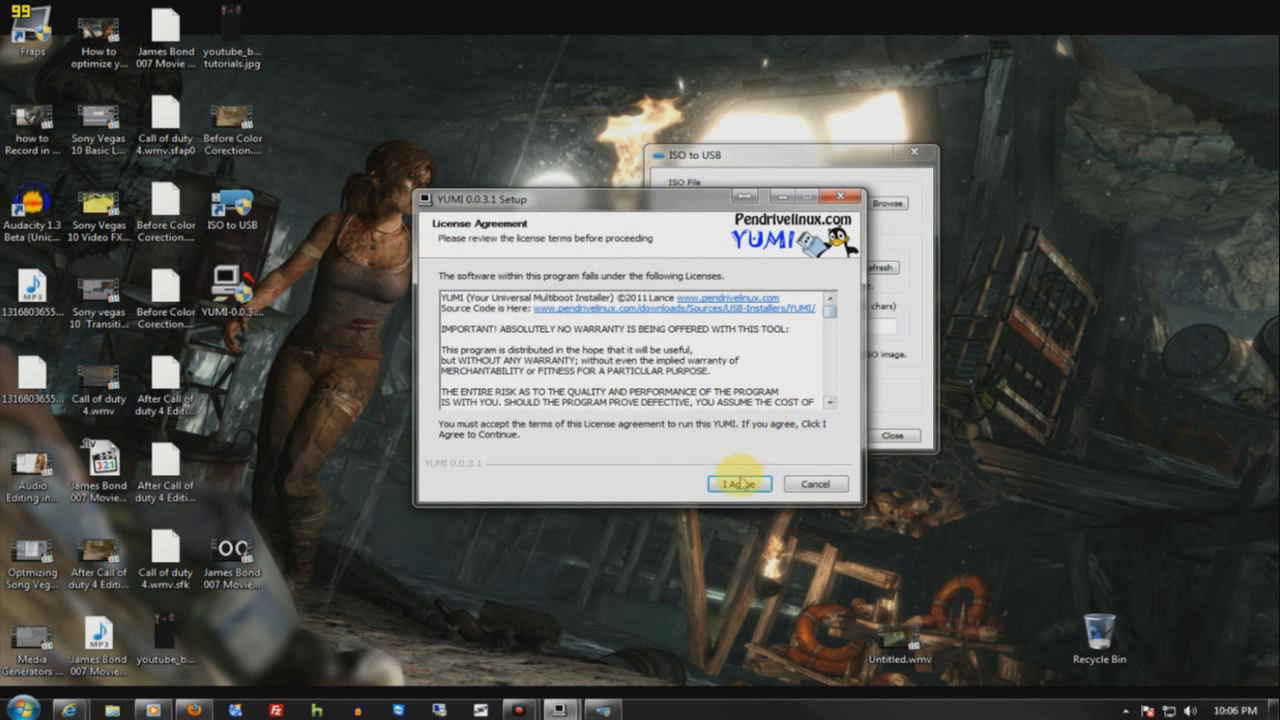
click(739, 483)
click(468, 295)
click(470, 309)
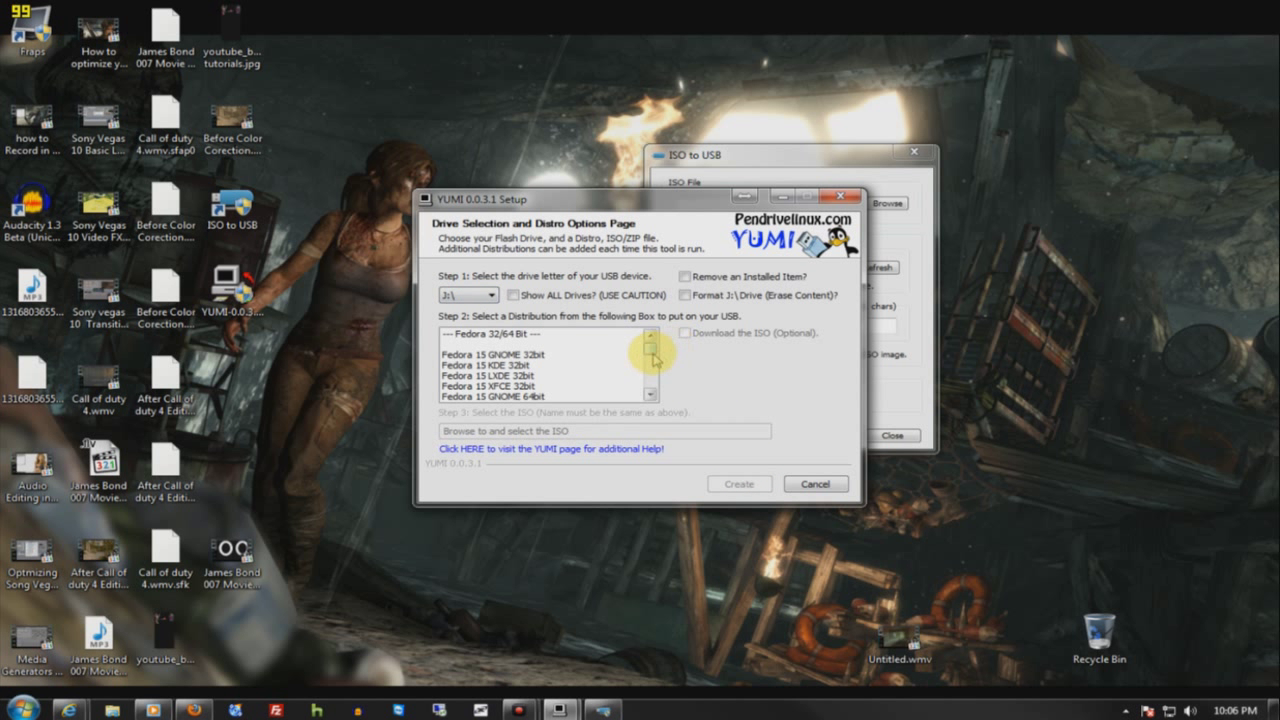
- Try the Try an Unlisted ISO and Try an Unlisted ISO (from memory) entries in the distribution list
drag(655, 360, 640, 400)
click(505, 386)
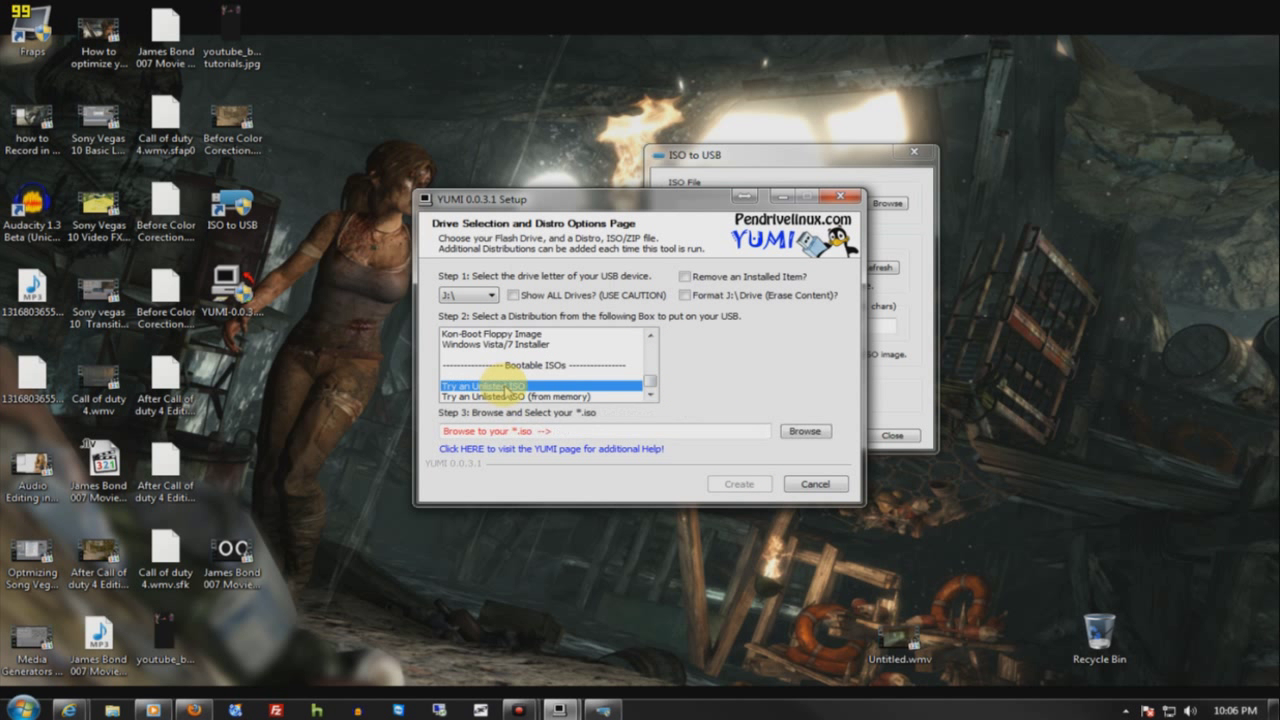
click(575, 396)
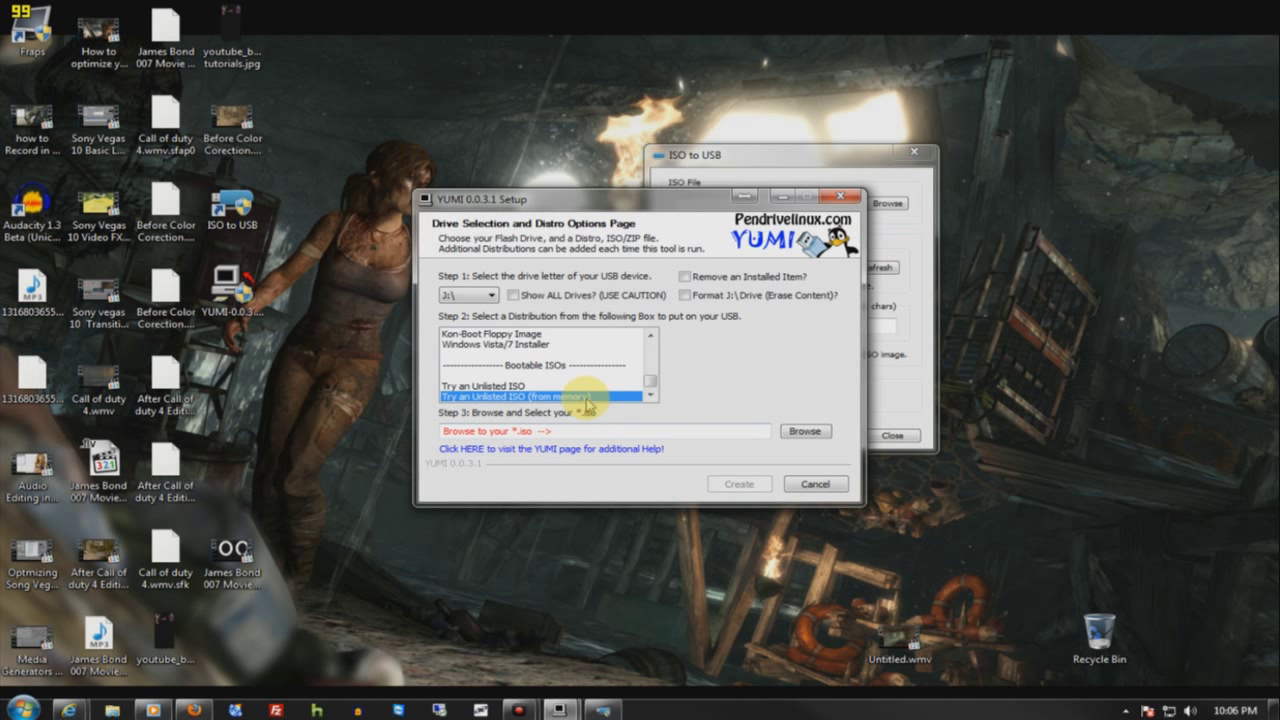
- Enable Fat32 formatting of J:\, open the ISO file chooser without picking a file, and close YUMI
click(728, 296)
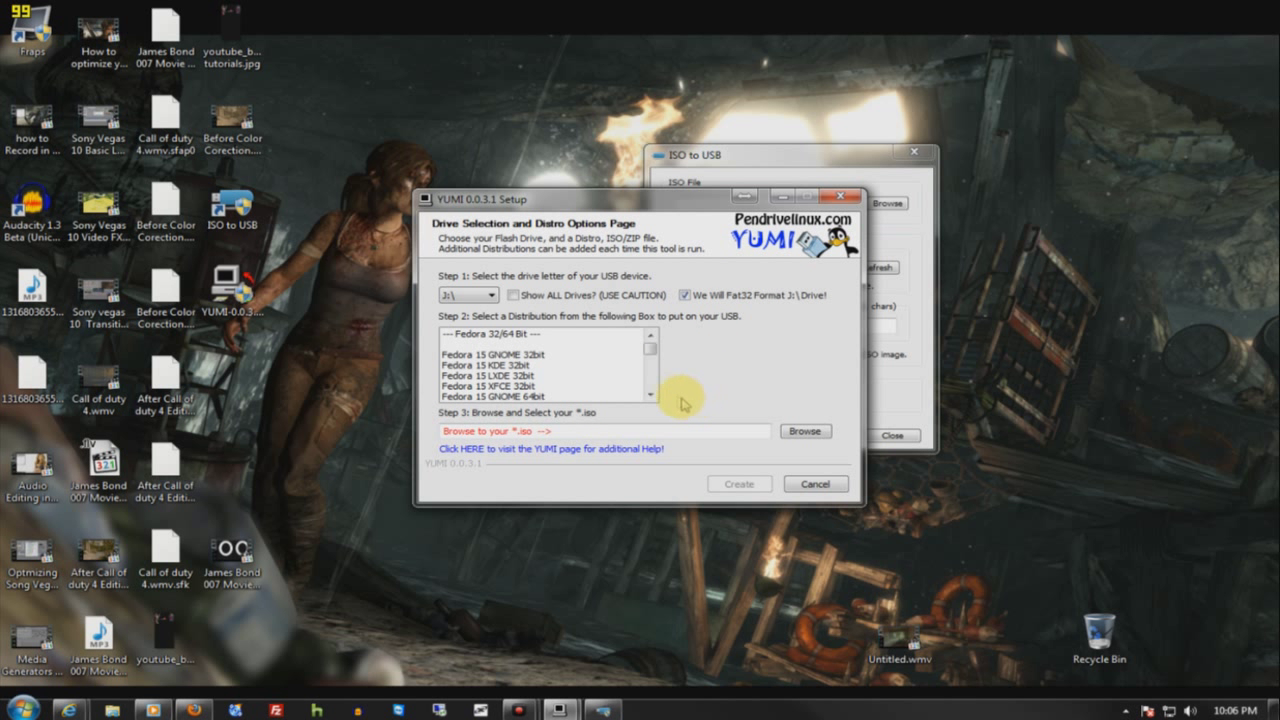
click(792, 435)
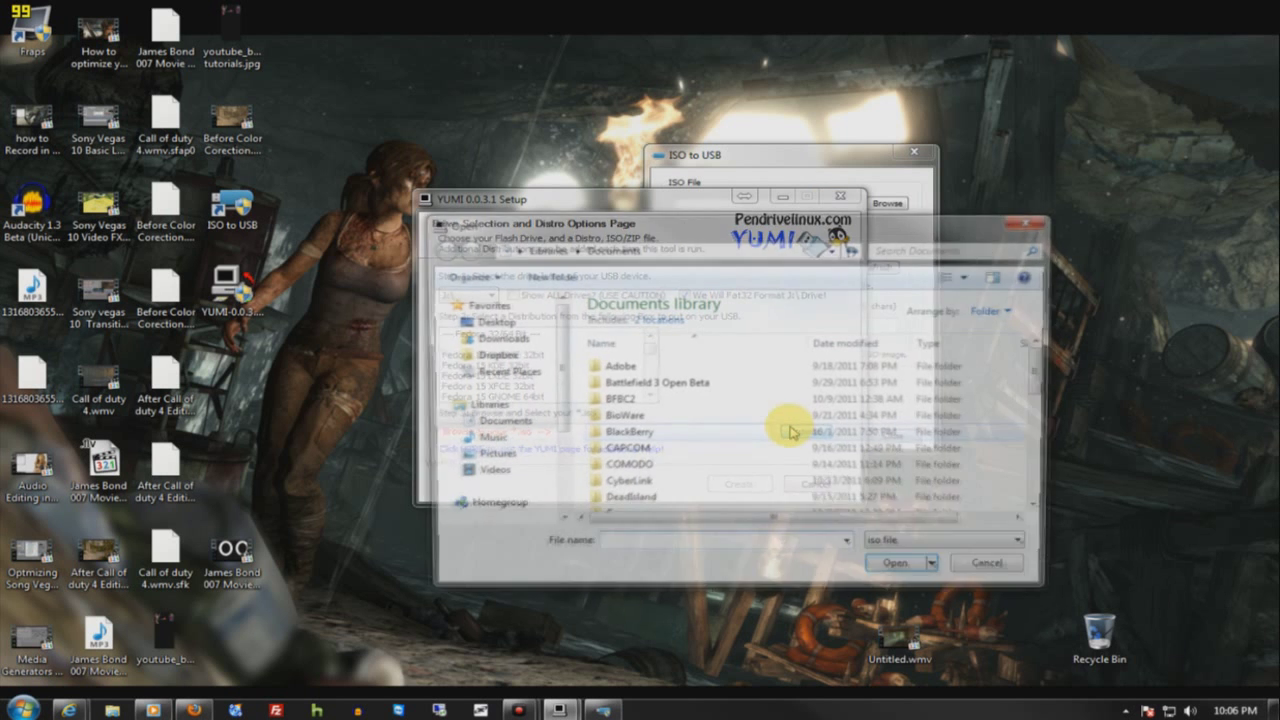
click(1027, 224)
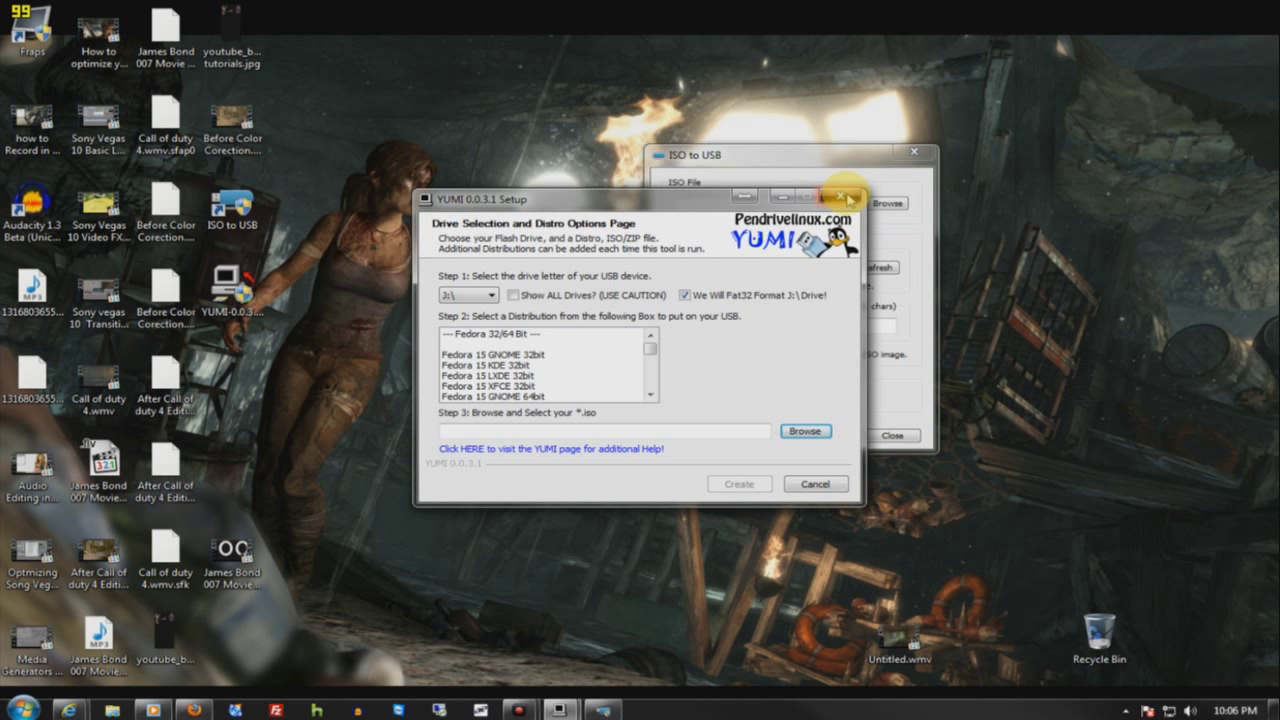
click(843, 197)
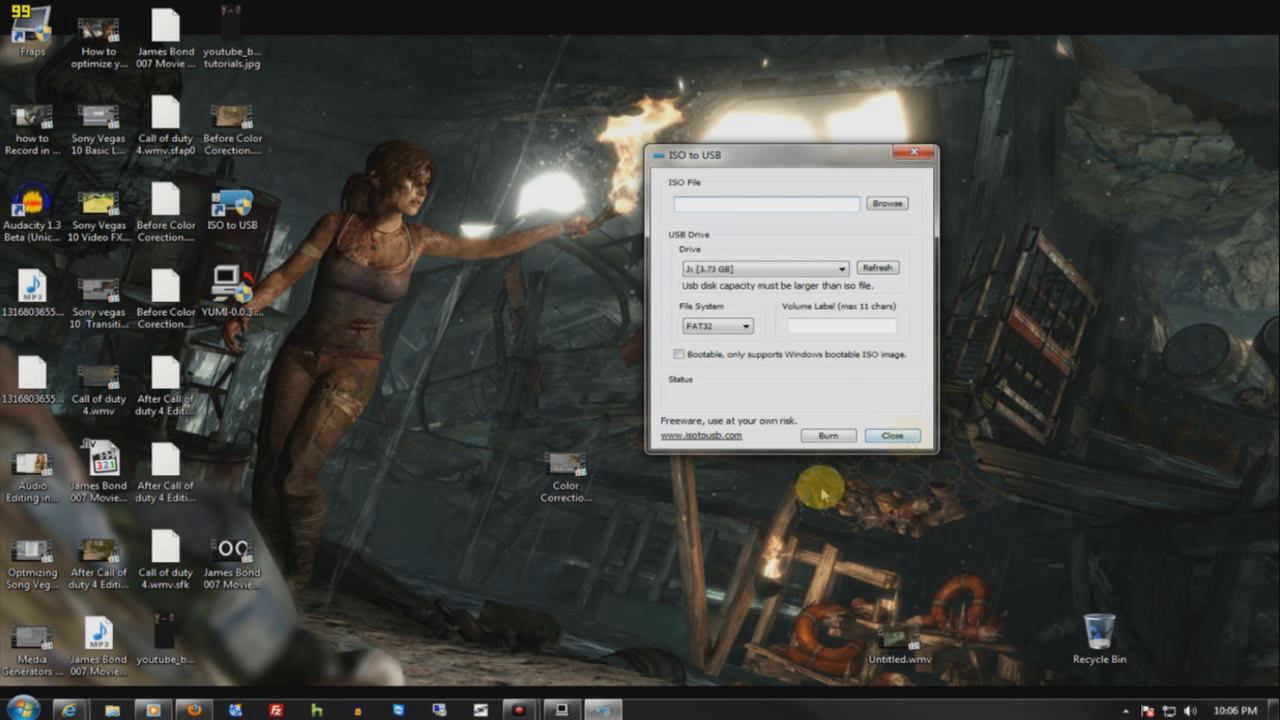
mouse_move(520, 710)
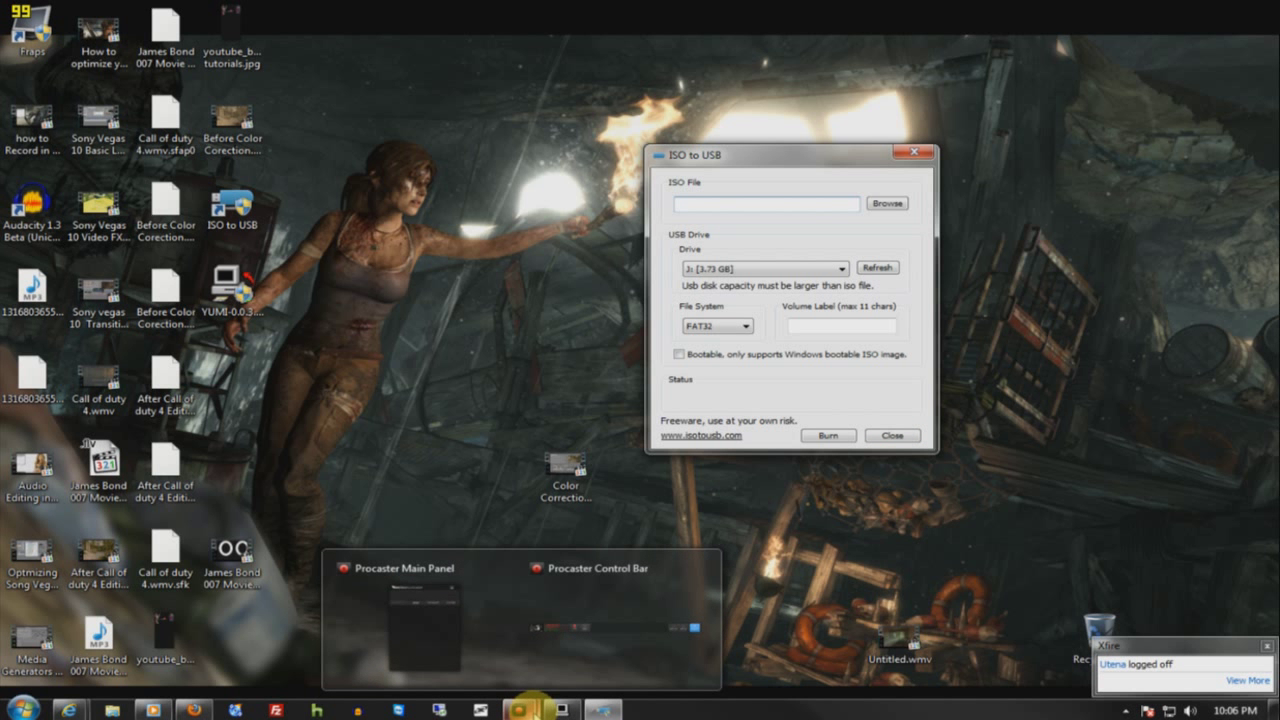
mouse_move(561, 637)
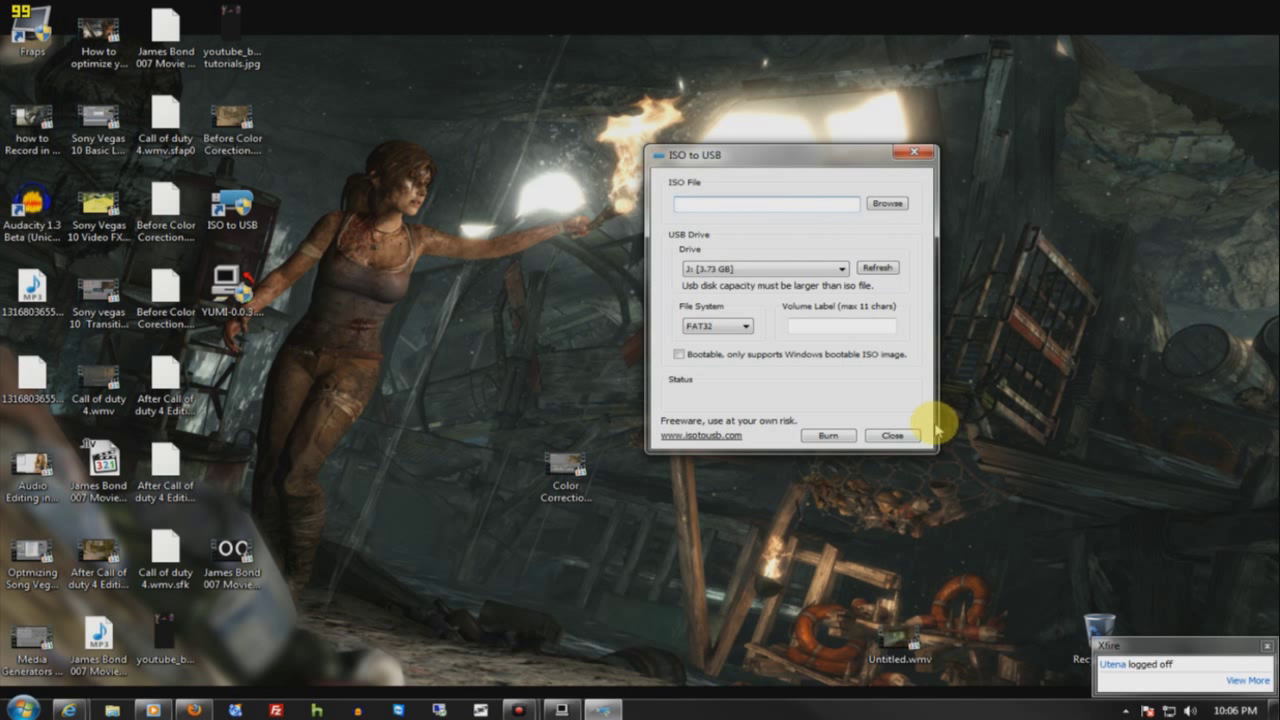